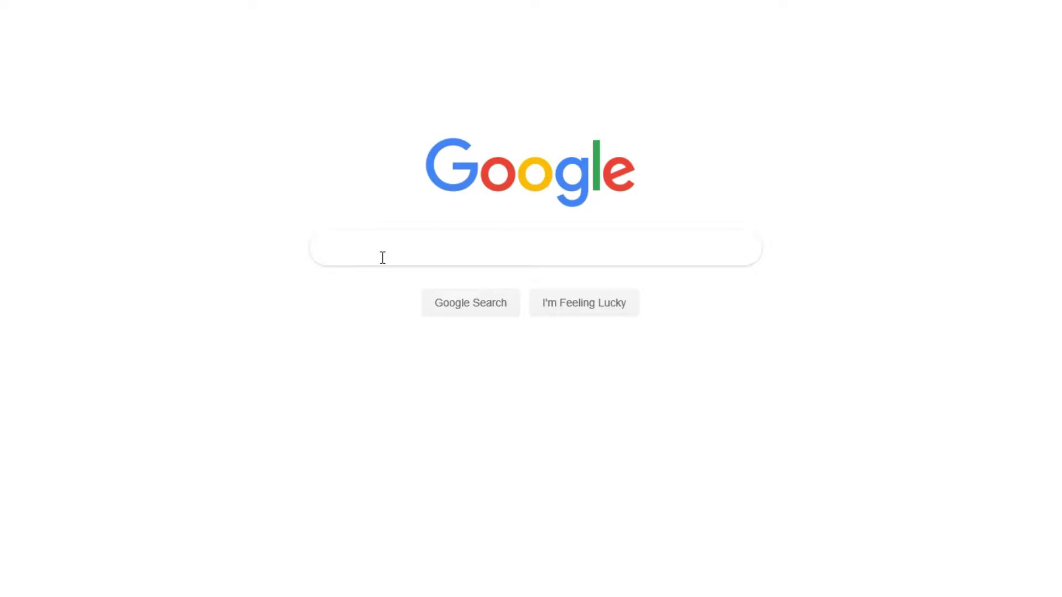
Search Google for 'elfh' to reach the e-LfH Hub.
type("elfh")
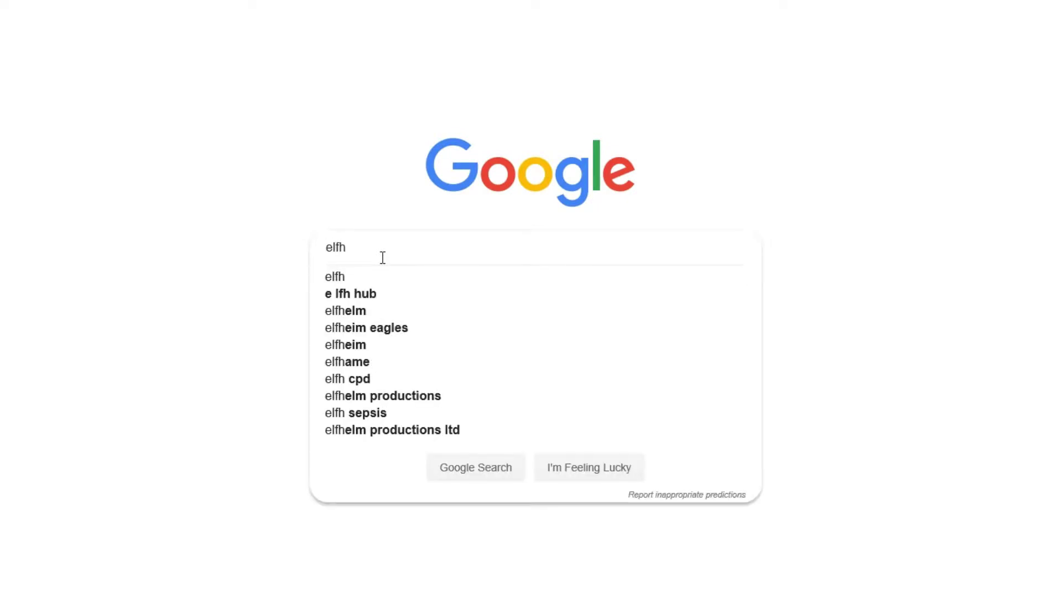
key("Return")
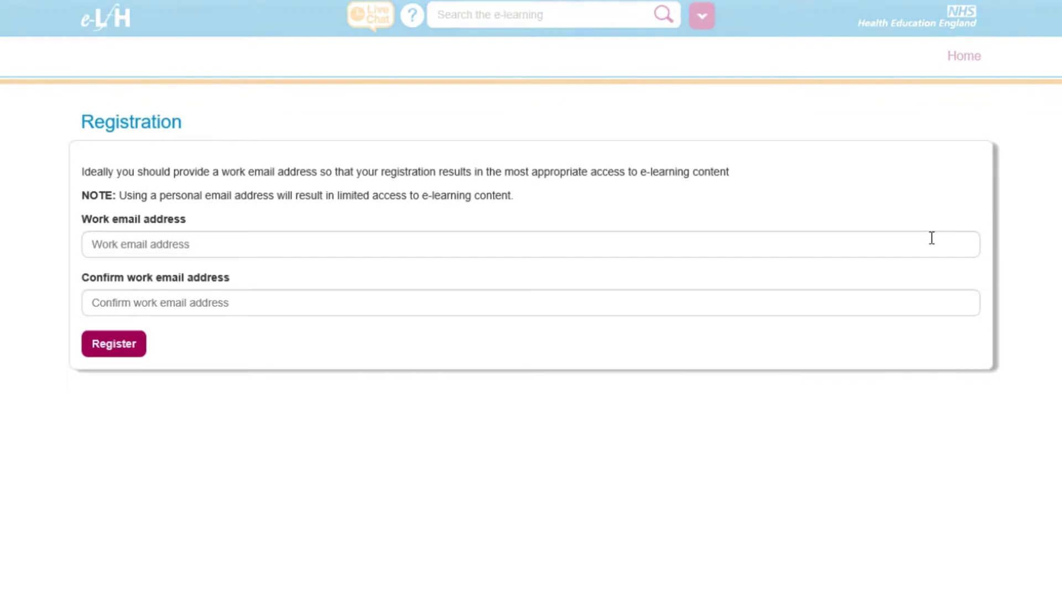
Enter the work email in both email fields and submit it to continue registration.
left_click(931, 238)
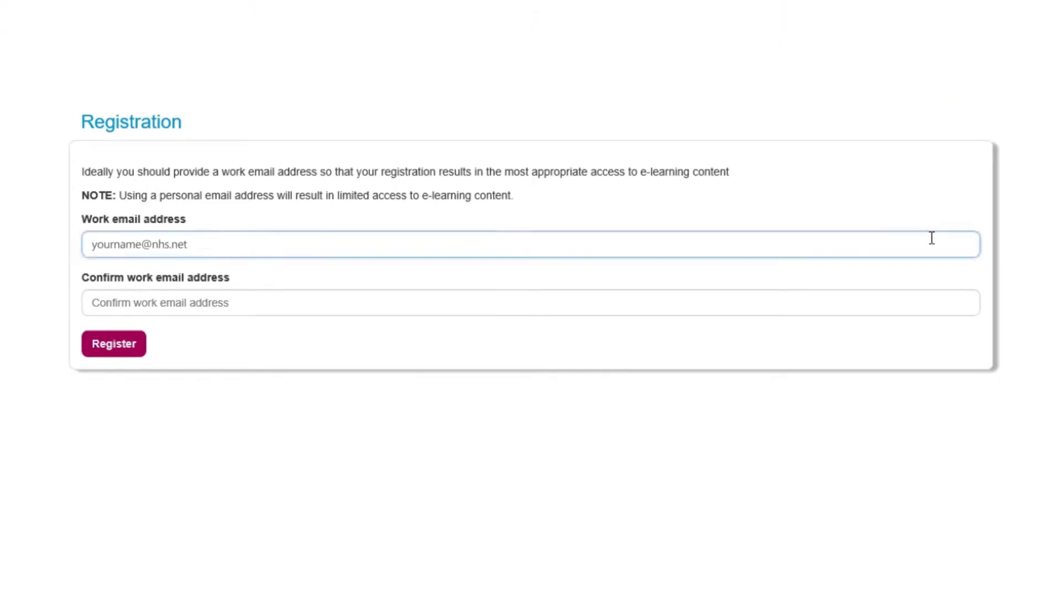
left_click(857, 299)
key("ctrl+v")
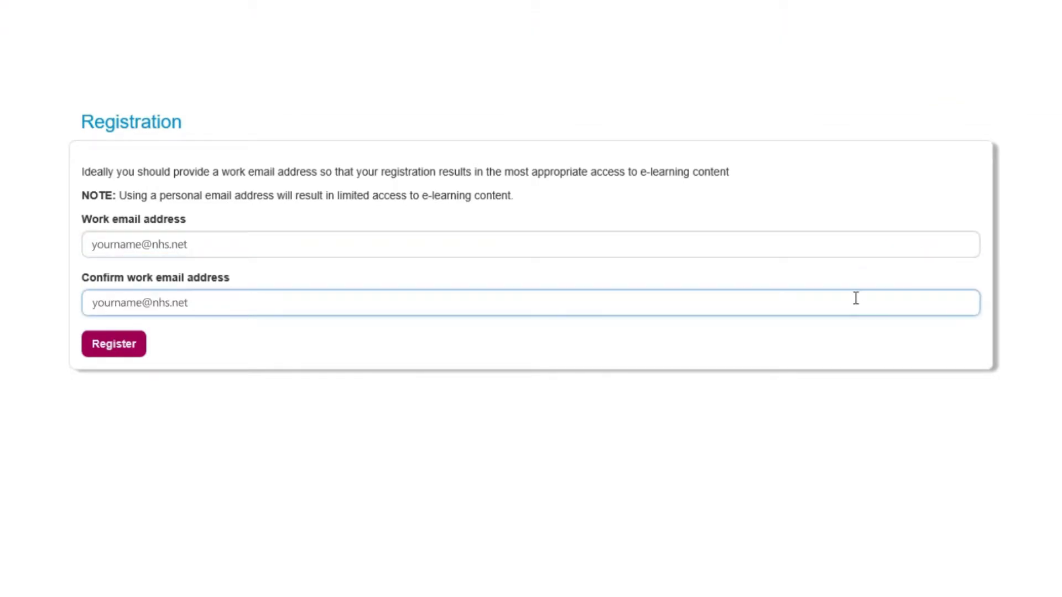
left_click(121, 347)
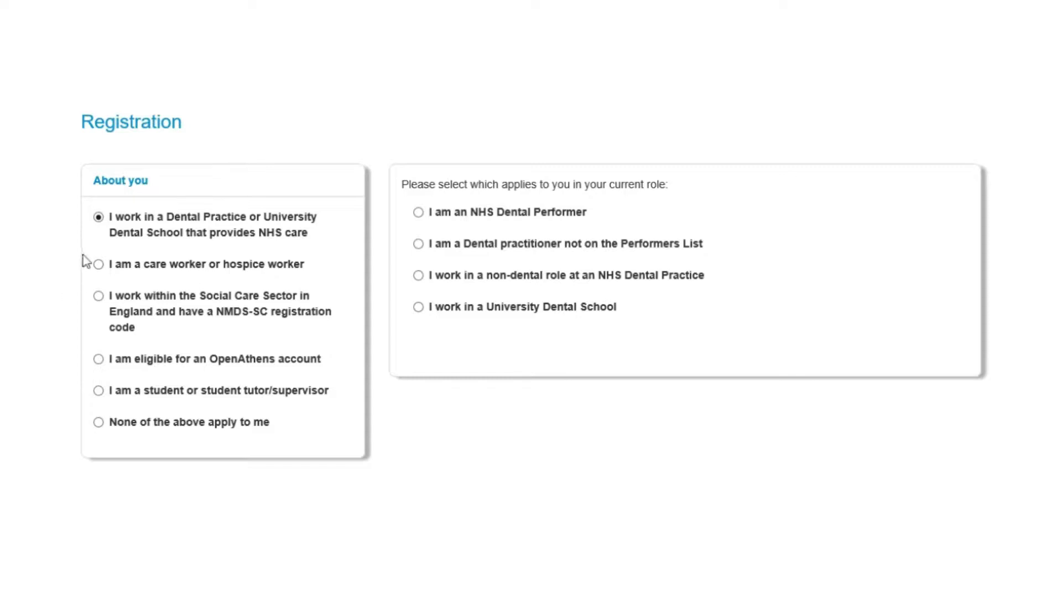
Select 'I am eligible for an OpenAthens account' after trying the care worker and Social Care options.
left_click(99, 265)
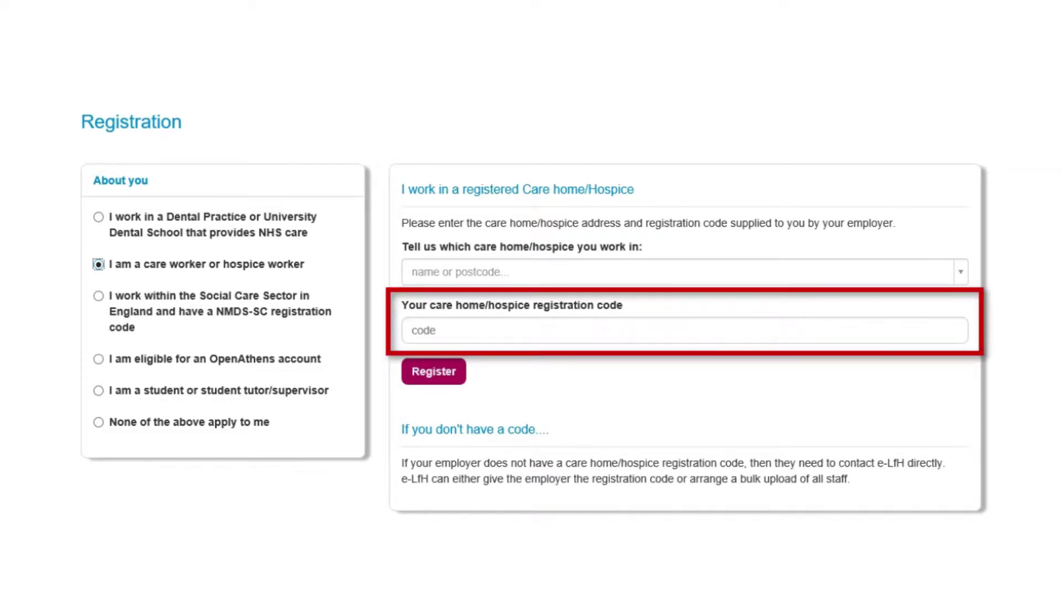
left_click(99, 299)
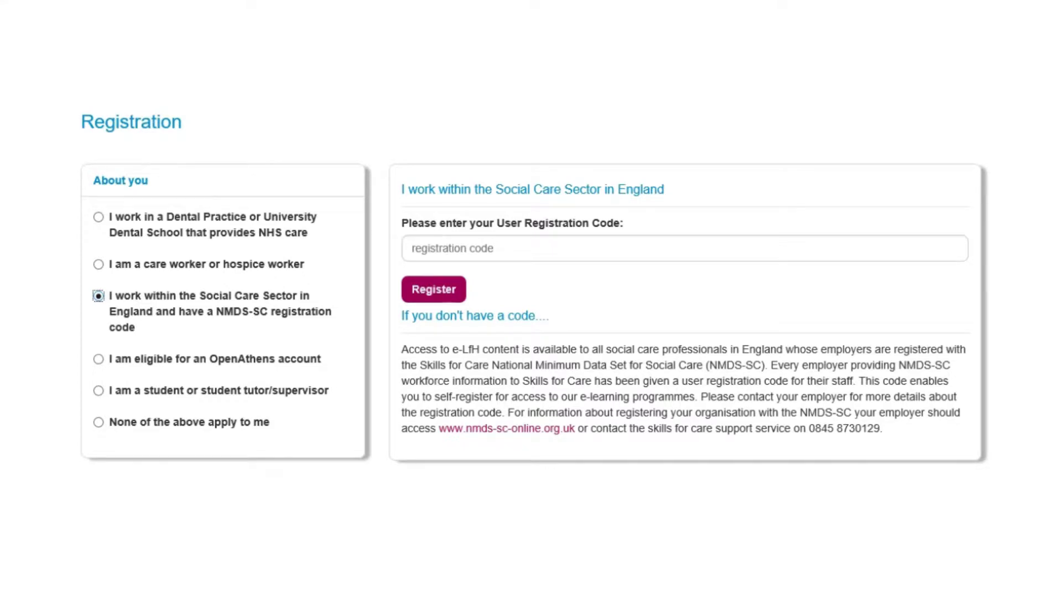
left_click(98, 360)
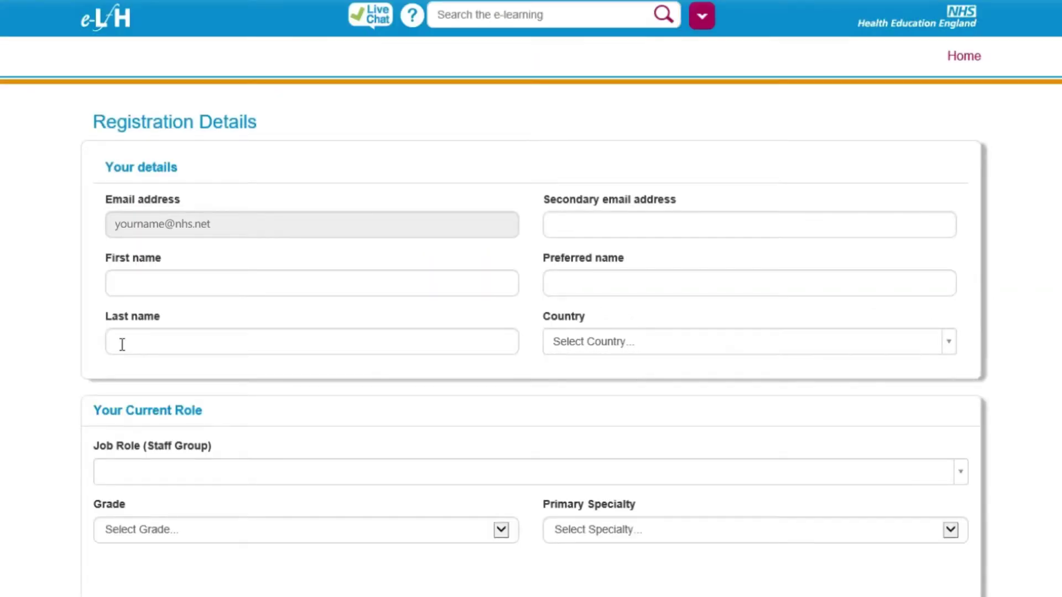
Enter the first and last name, with country England and region South West.
left_click(131, 280)
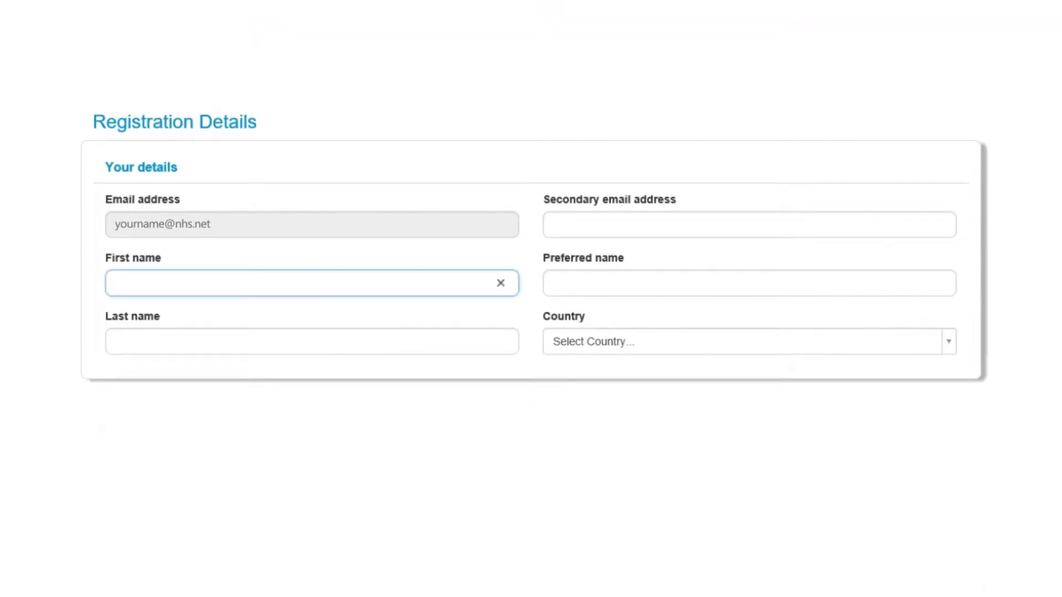
type("Firstname")
key("Tab")
type("Lastname")
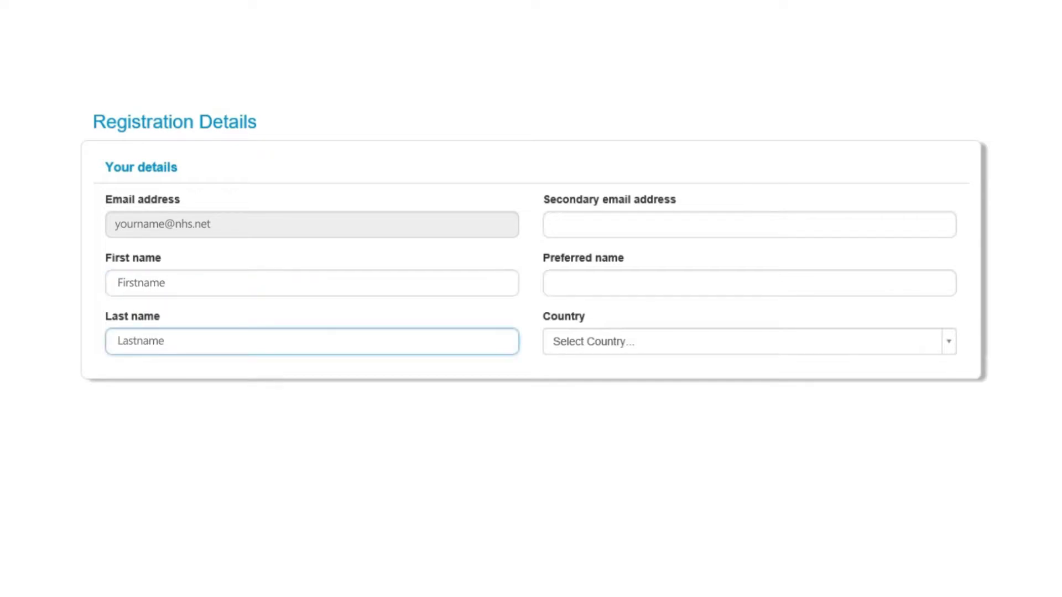
left_click(620, 344)
left_click(751, 429)
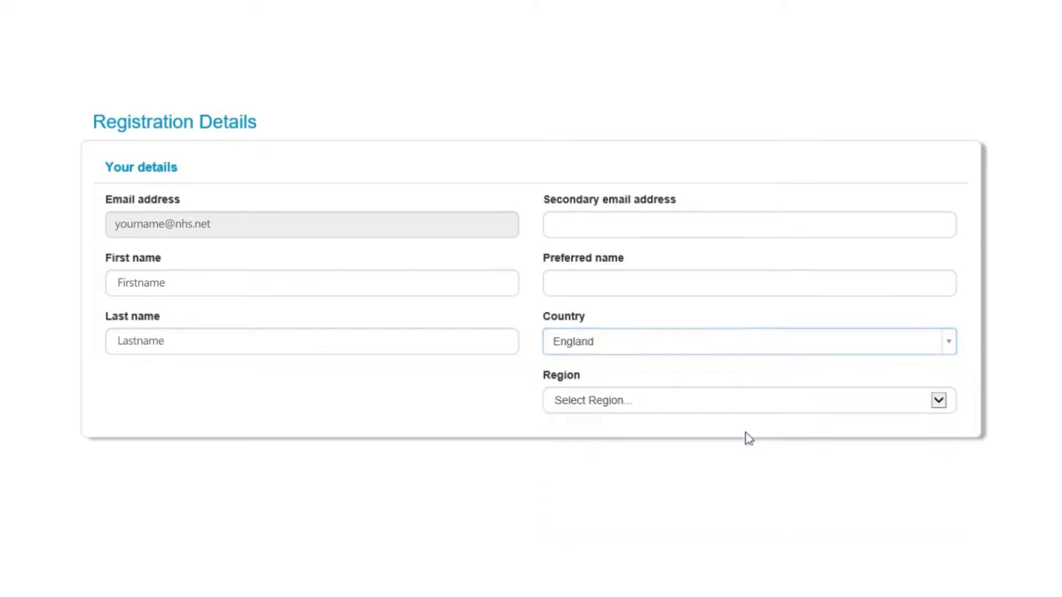
left_click(818, 401)
left_click(602, 491)
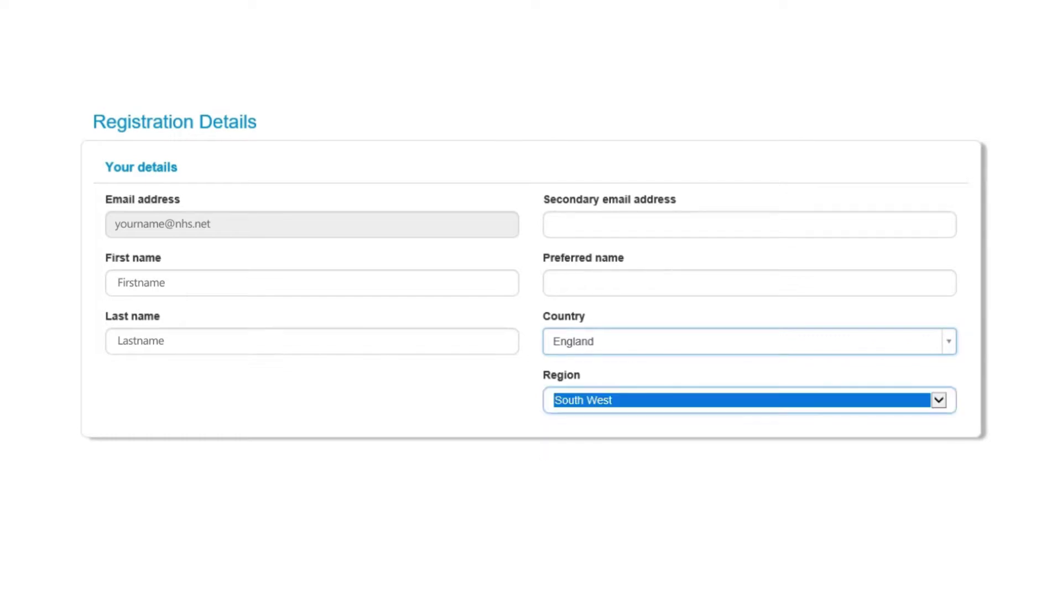
Set job role Dietitian, grade Band 6 and primary specialty Clinical Oncology.
left_click(350, 531)
type("d")
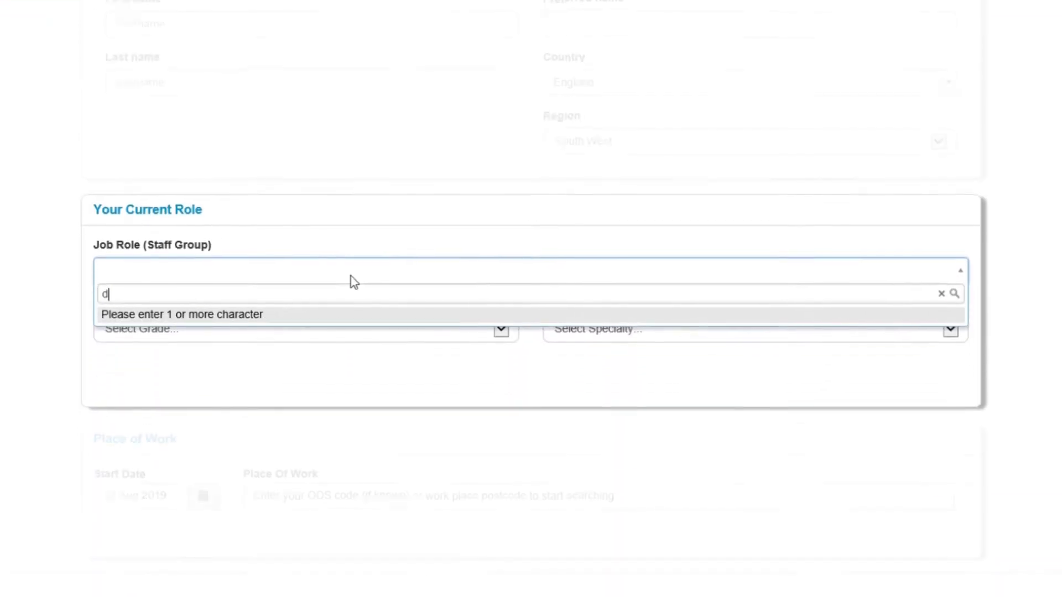
type("iet")
key("Return")
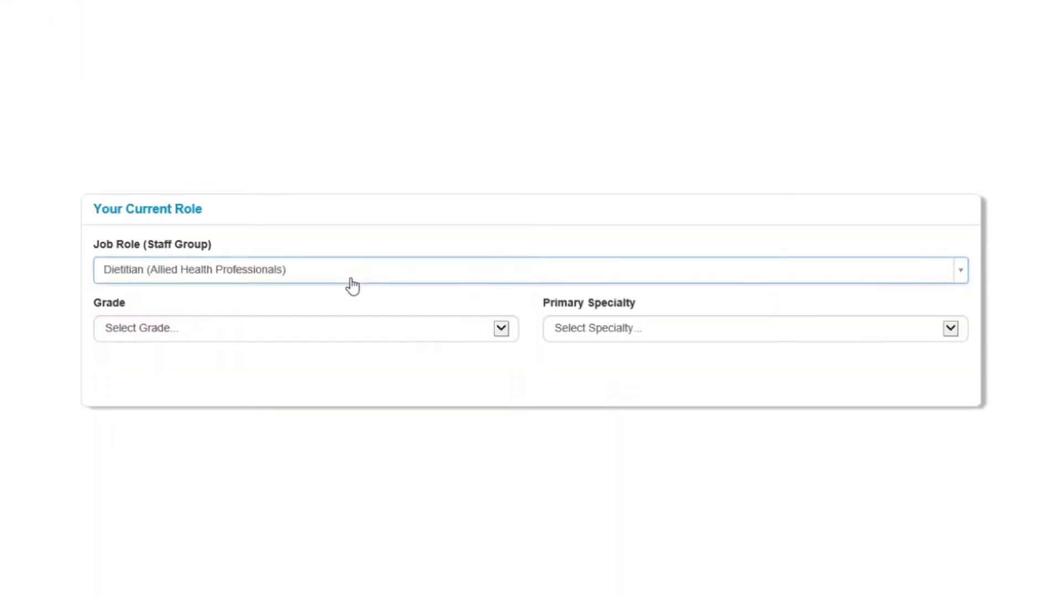
left_click(502, 339)
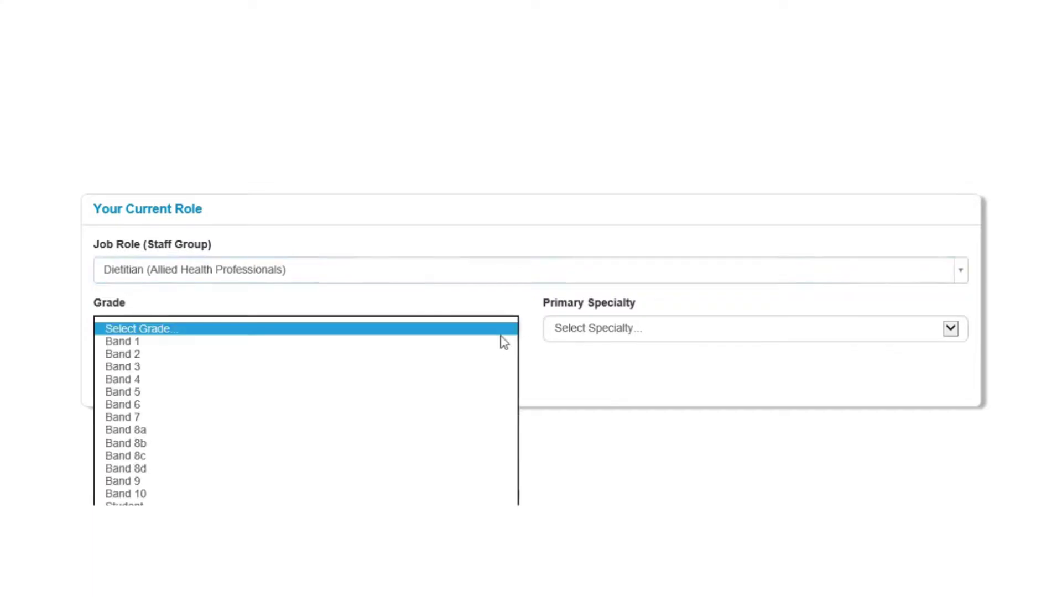
left_click(482, 406)
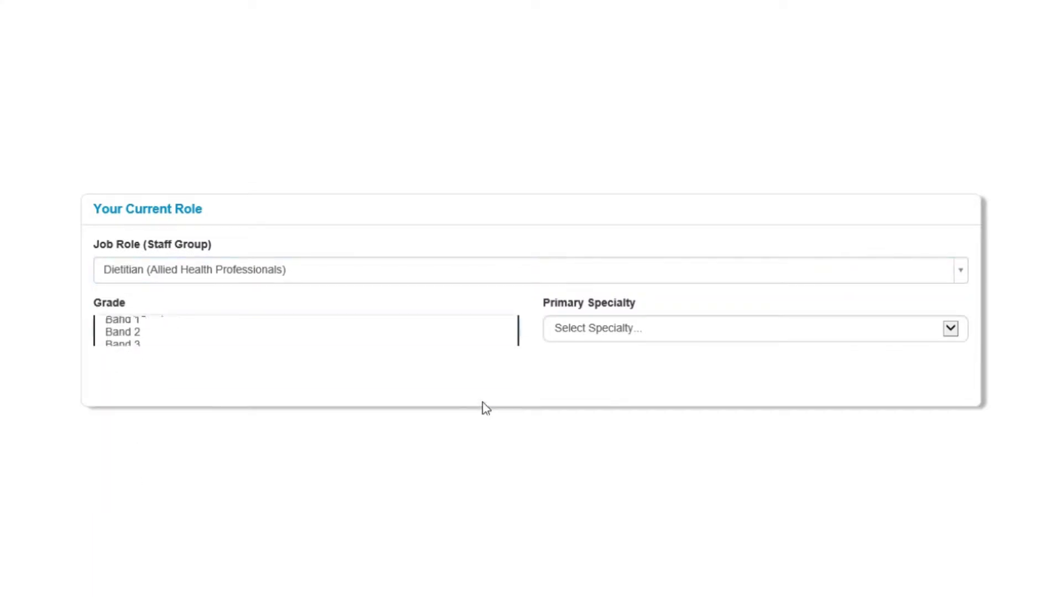
left_click(951, 329)
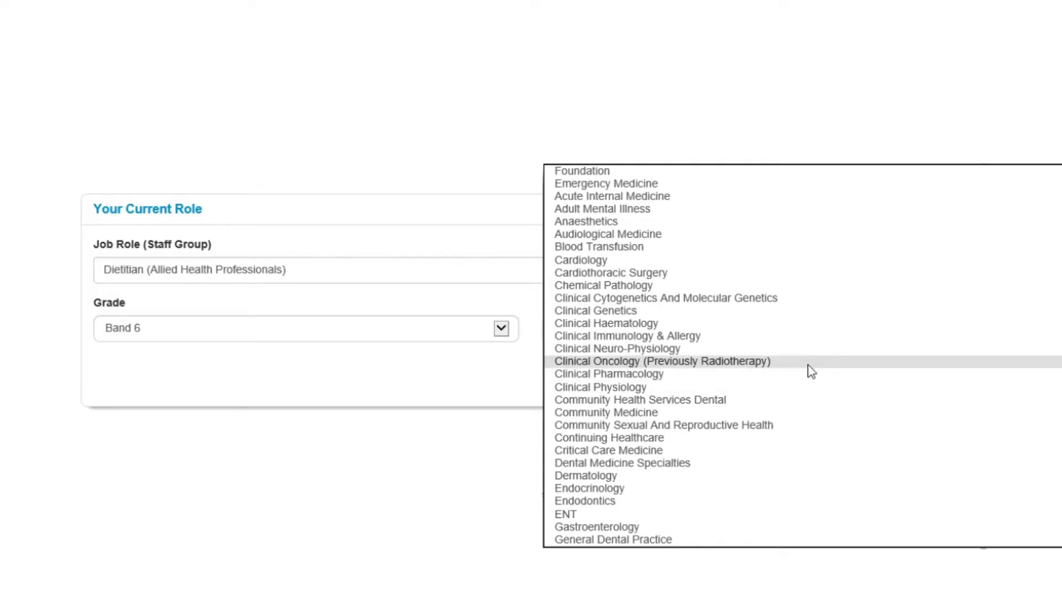
left_click(763, 363)
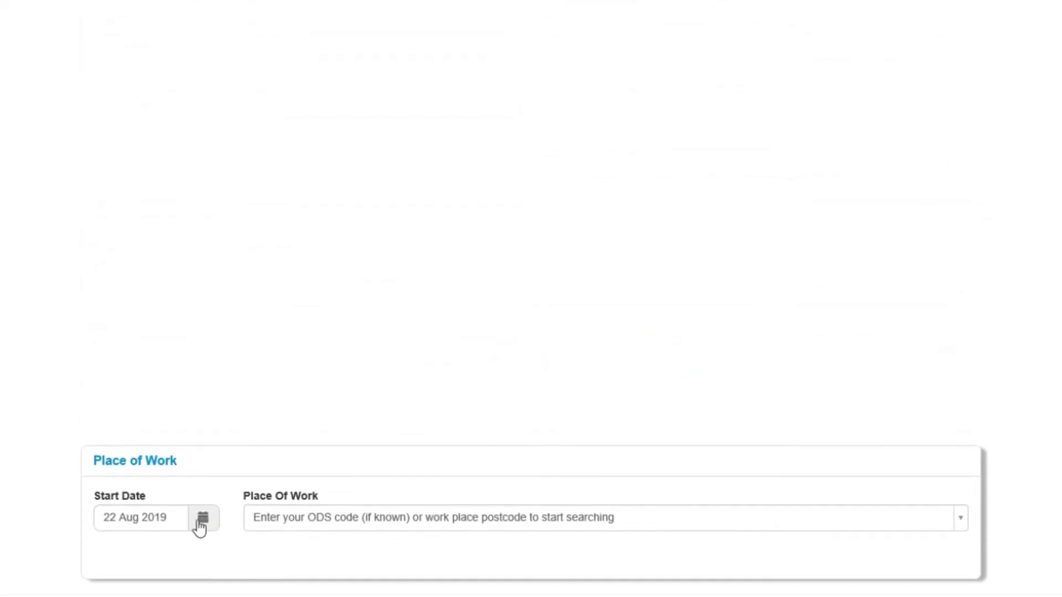
Pick 24 Apr 2017 as the start date from the calendar.
left_click(204, 515)
left_click(112, 320)
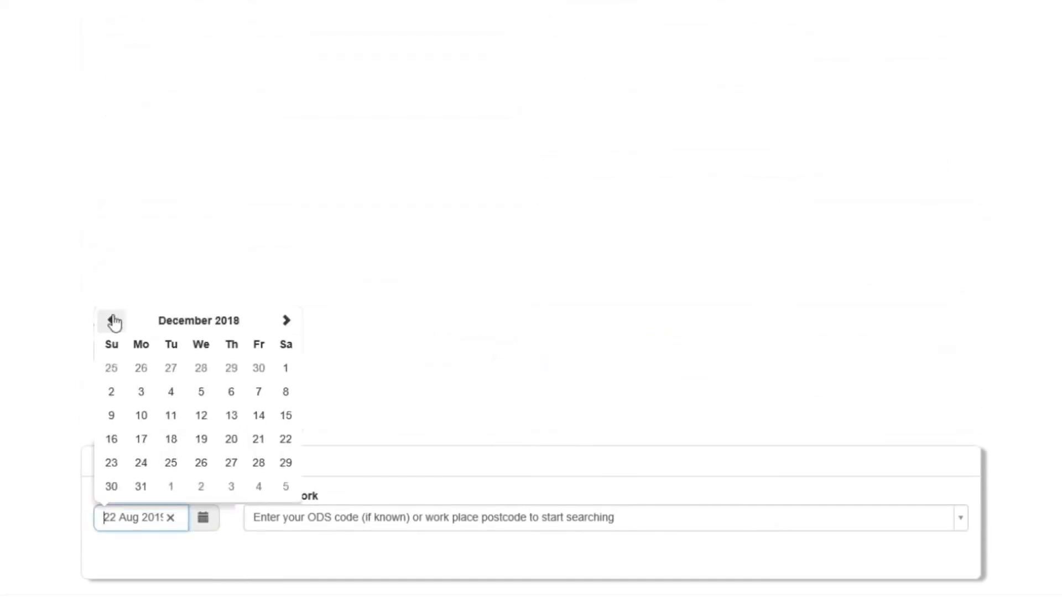
left_click(112, 320)
left_click(112, 321)
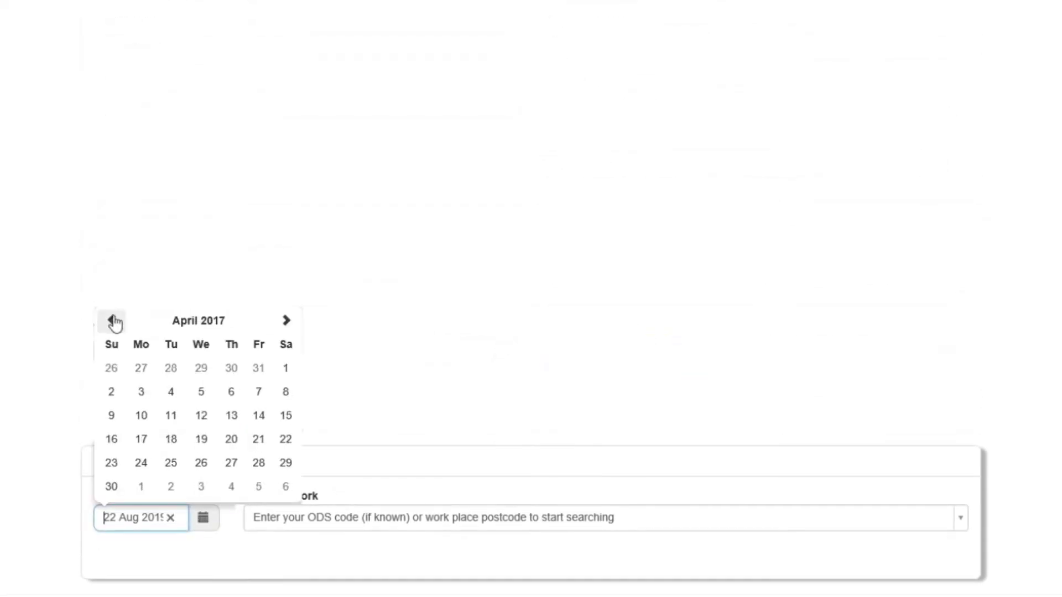
left_click(141, 465)
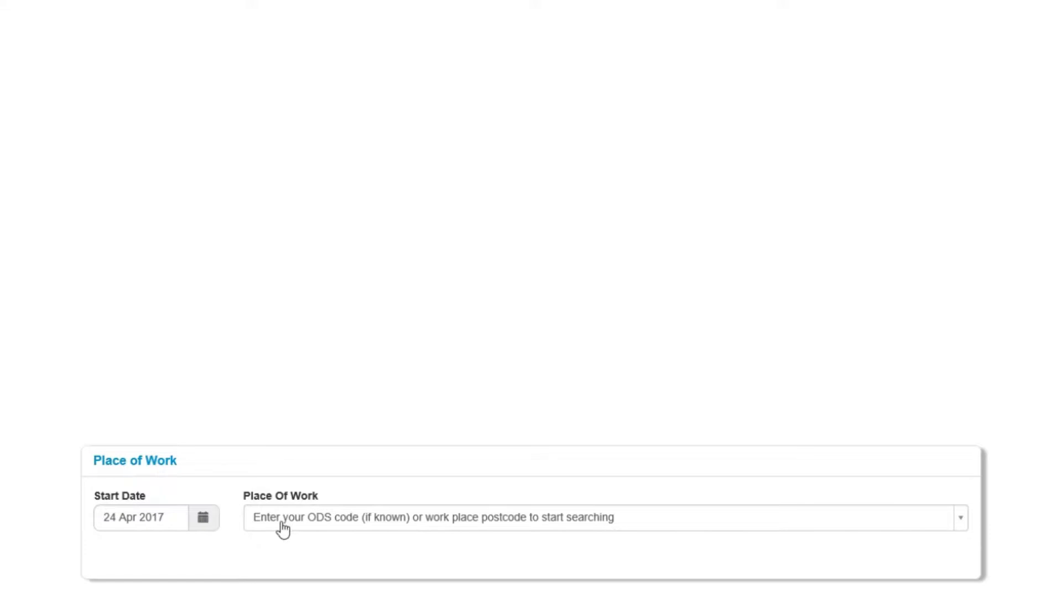
Search 'royal cornwall hospital' and choose the Royal Cornwall Hospital (Treliske) site as place of work.
left_click(284, 528)
type("royal cornwall")
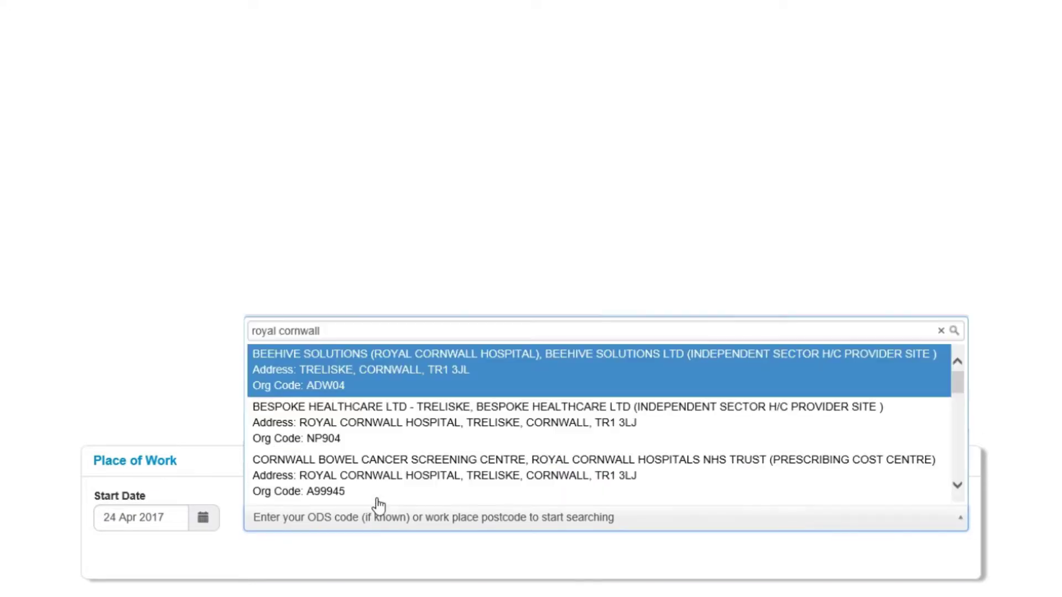
type(" hospital")
scroll(769, 441, "down", 3)
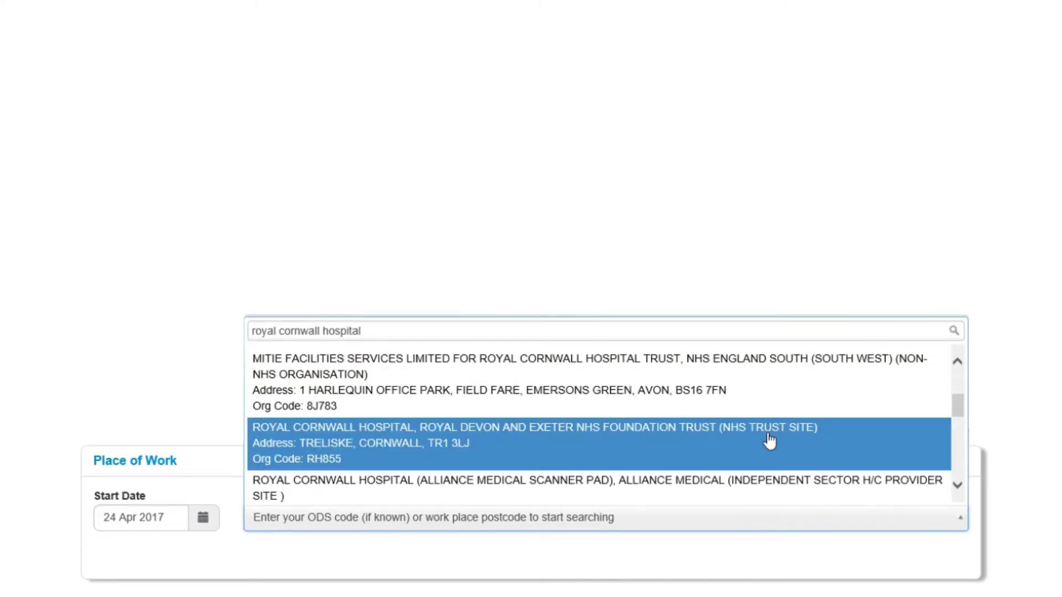
scroll(769, 441, "down", 2)
left_click(880, 477)
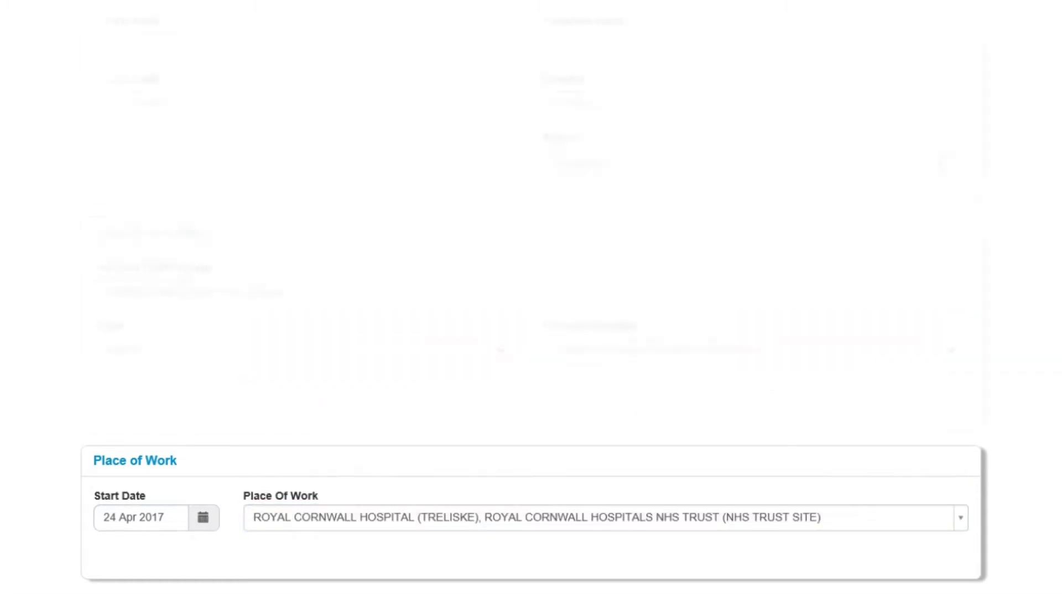
scroll(879, 476, "down", 2)
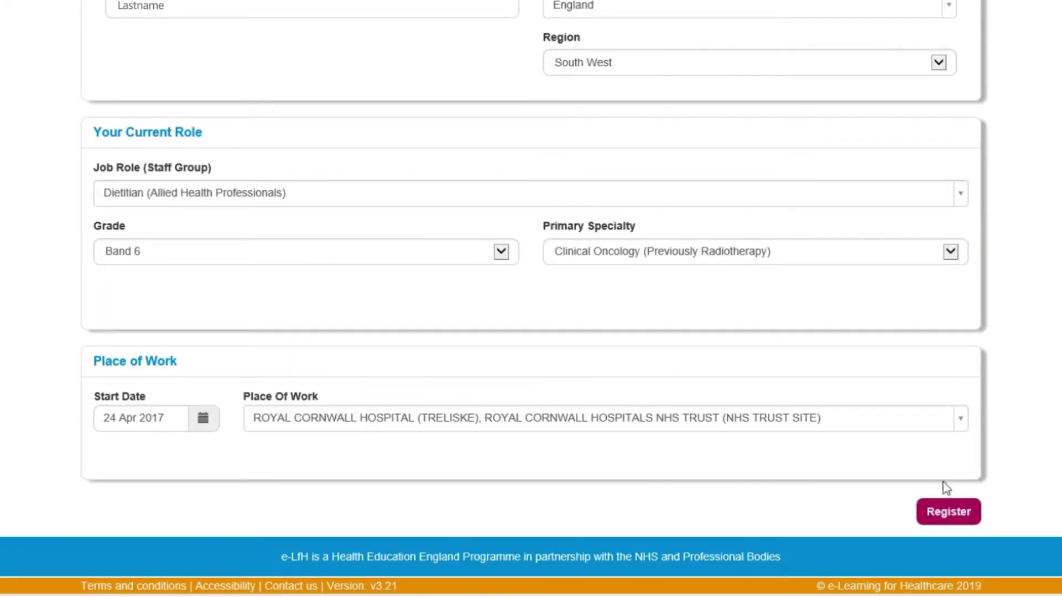
Submit the details, tick the End of Life Care (e-ELCA) programme, and save the changes.
left_click(947, 512)
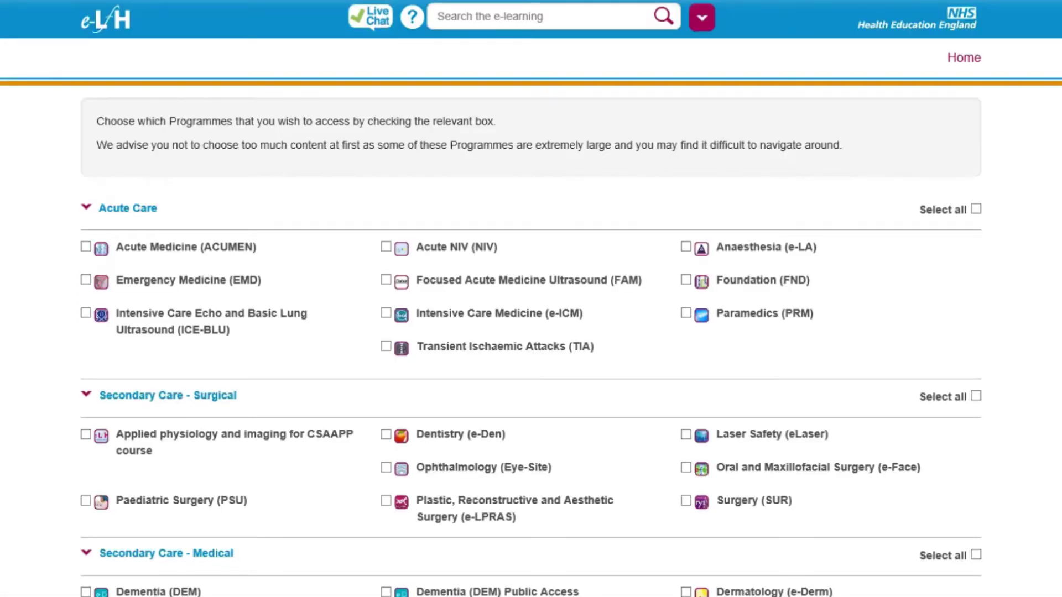
scroll(973, 517, "down", 4)
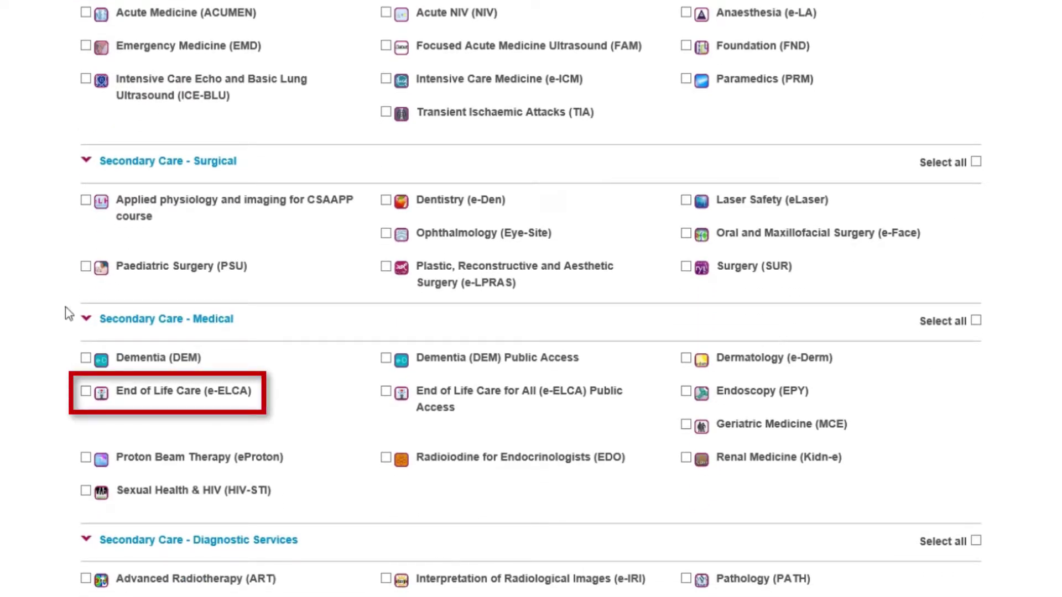
left_click(86, 394)
scroll(598, 556, "down", 2)
scroll(531, 299, "down", 20)
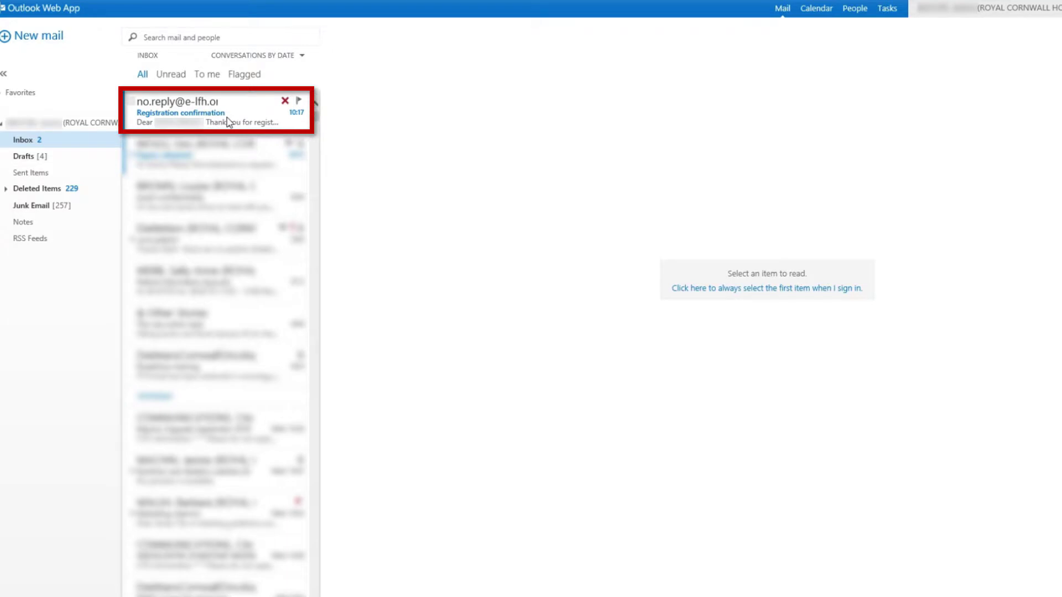
Open the Registration confirmation email and follow its link to set a password.
left_click(229, 123)
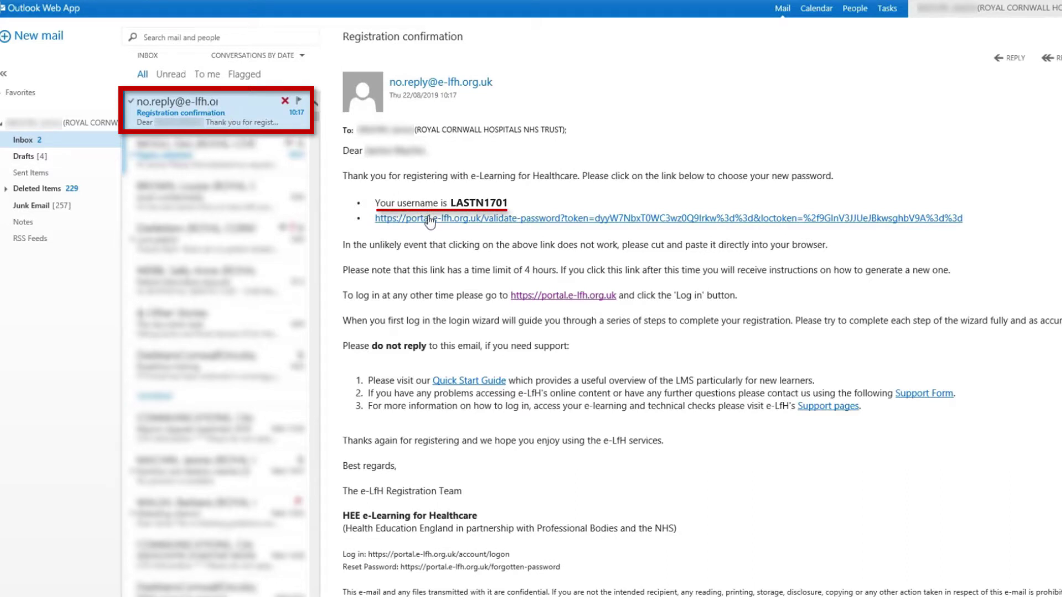
left_click(429, 221)
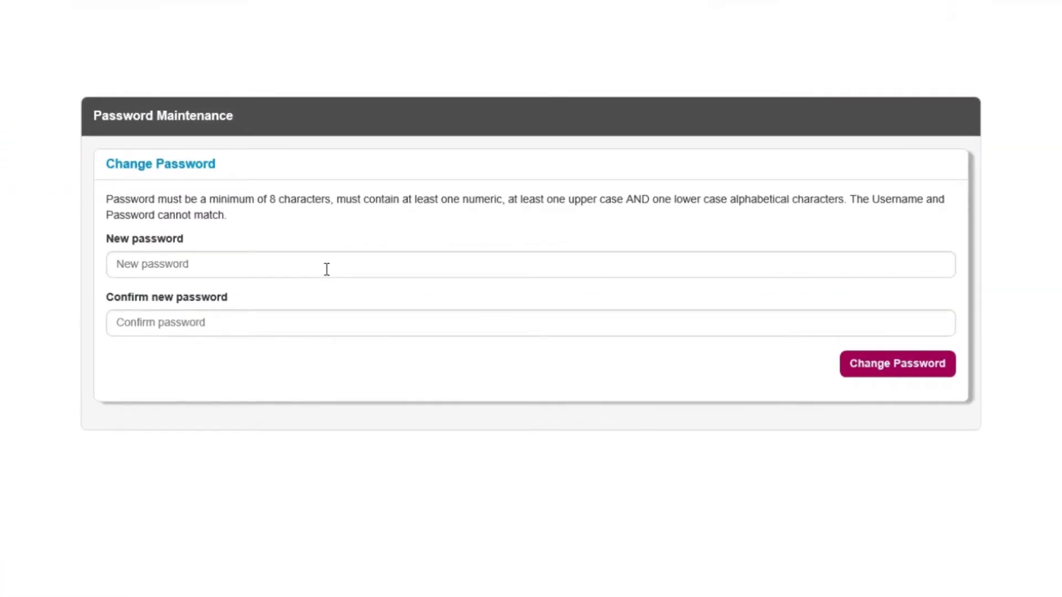
Enter the new password, retype it with Caps Lock off to confirm, and submit.
left_click(334, 264)
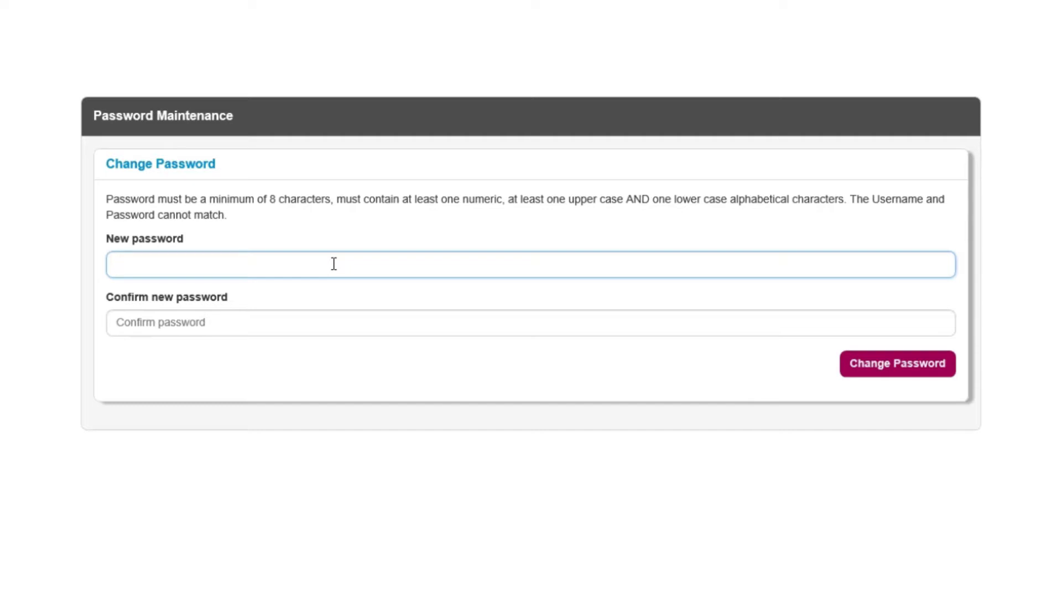
type("***********")
left_click(334, 322)
type("*")
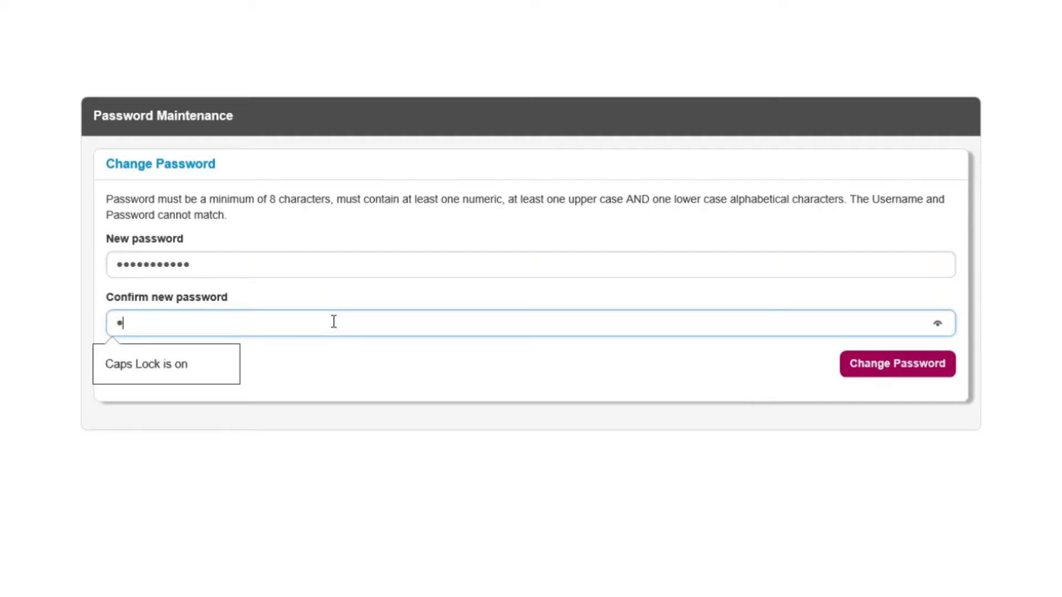
key("Caps_Lock")
type("********")
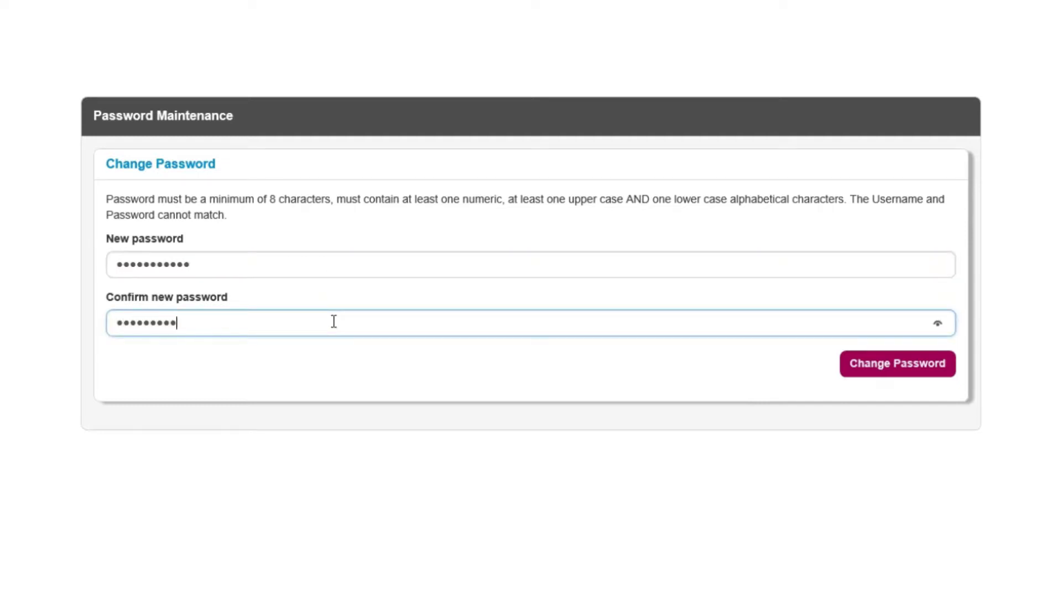
type("**")
left_click(925, 374)
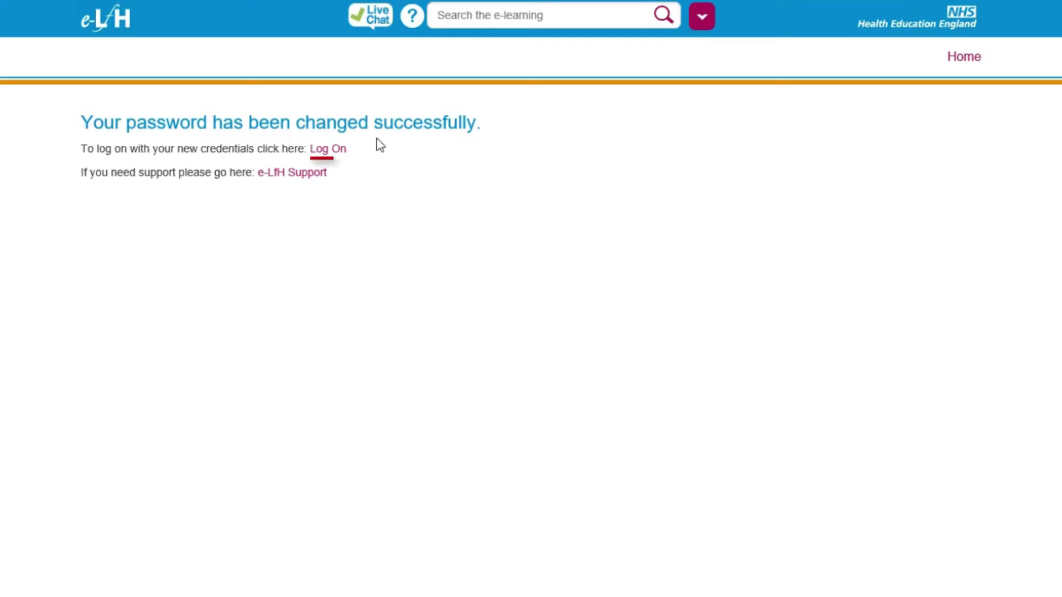
Log back in with the account username and new password.
left_click(343, 150)
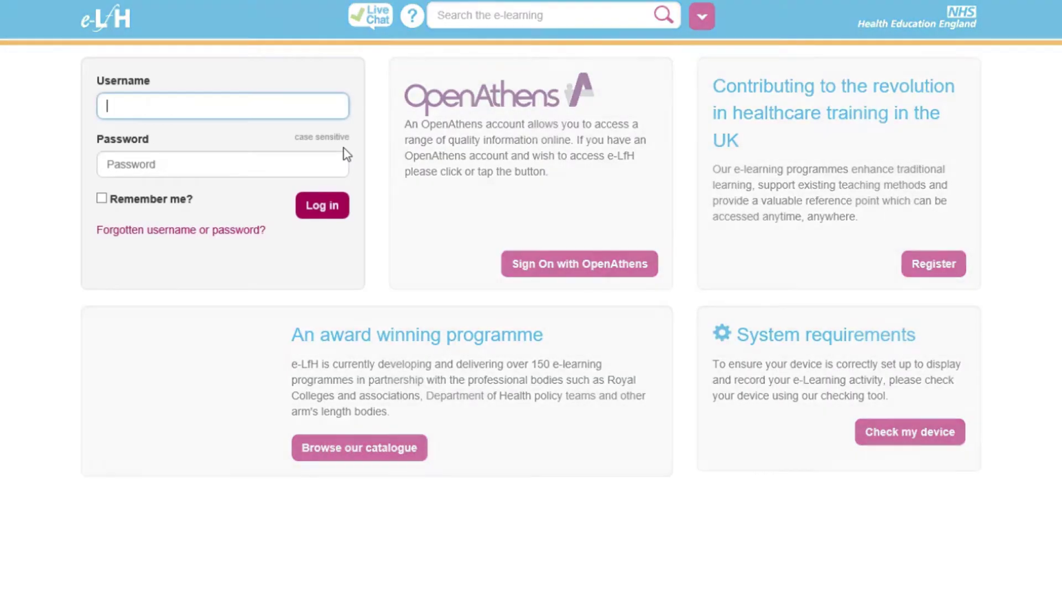
type("LASTN1701")
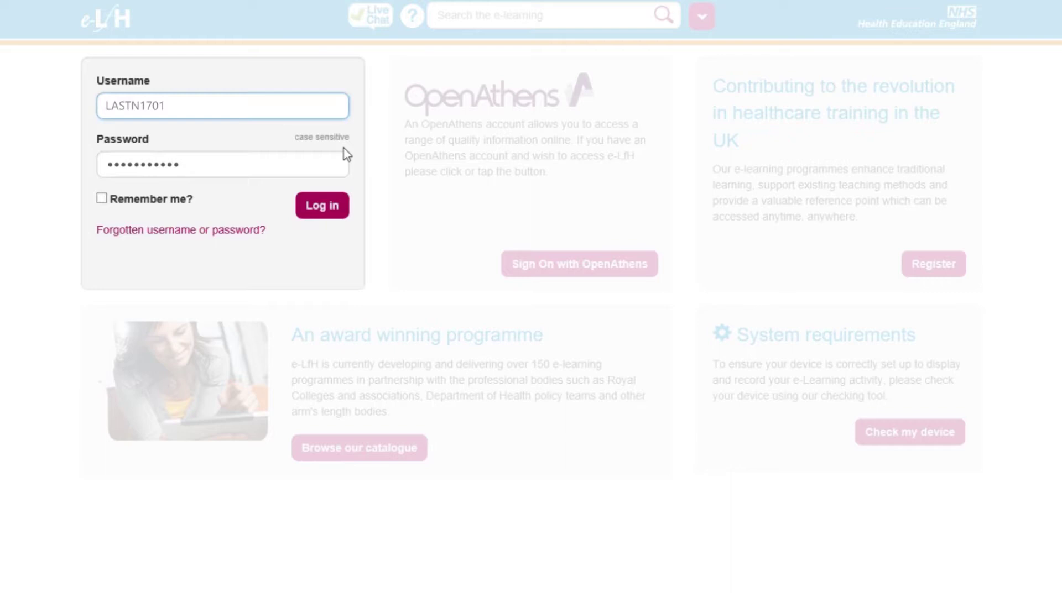
key("Tab")
left_click(310, 210)
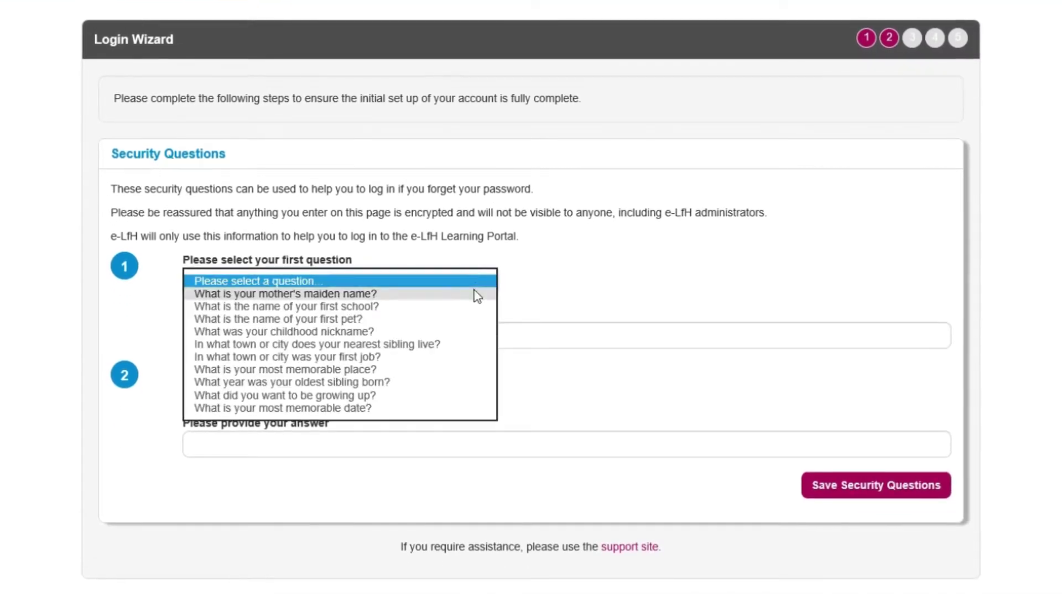
Answer the mother's maiden name and first school security questions, then save them.
left_click(474, 293)
left_click(472, 331)
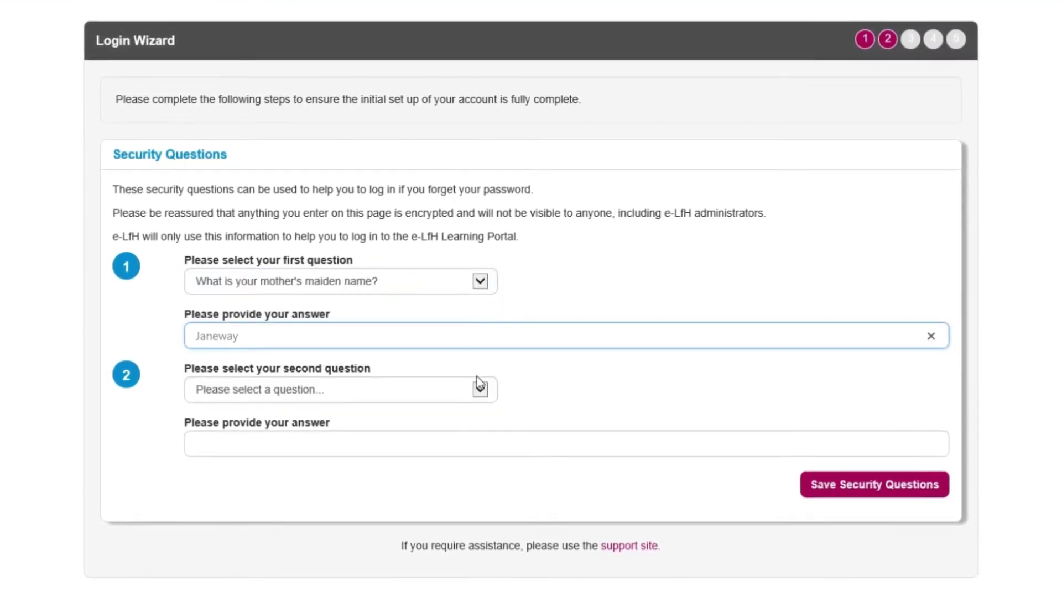
left_click(480, 391)
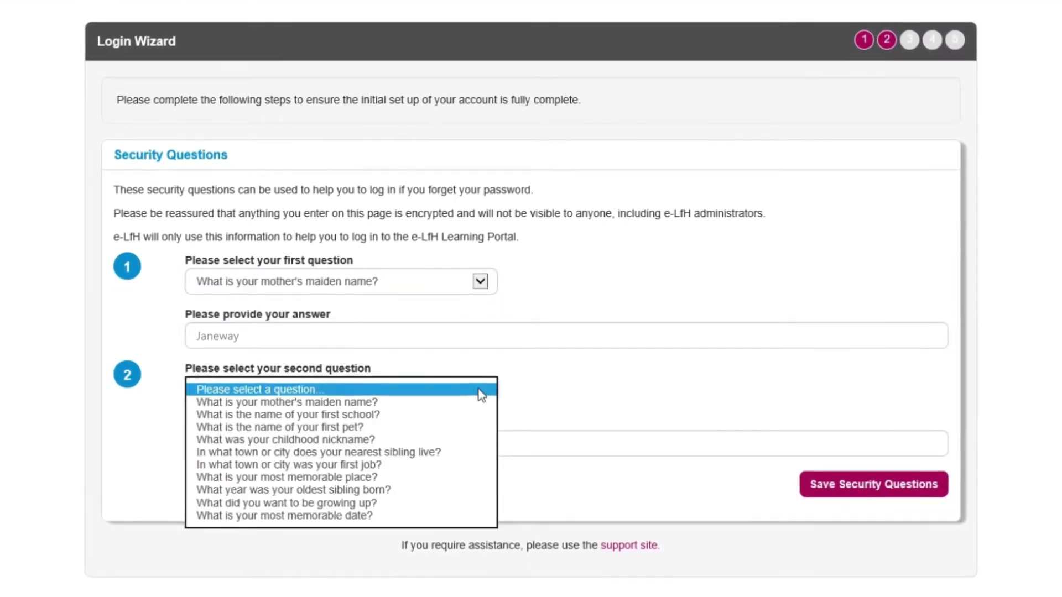
left_click(475, 417)
left_click(478, 442)
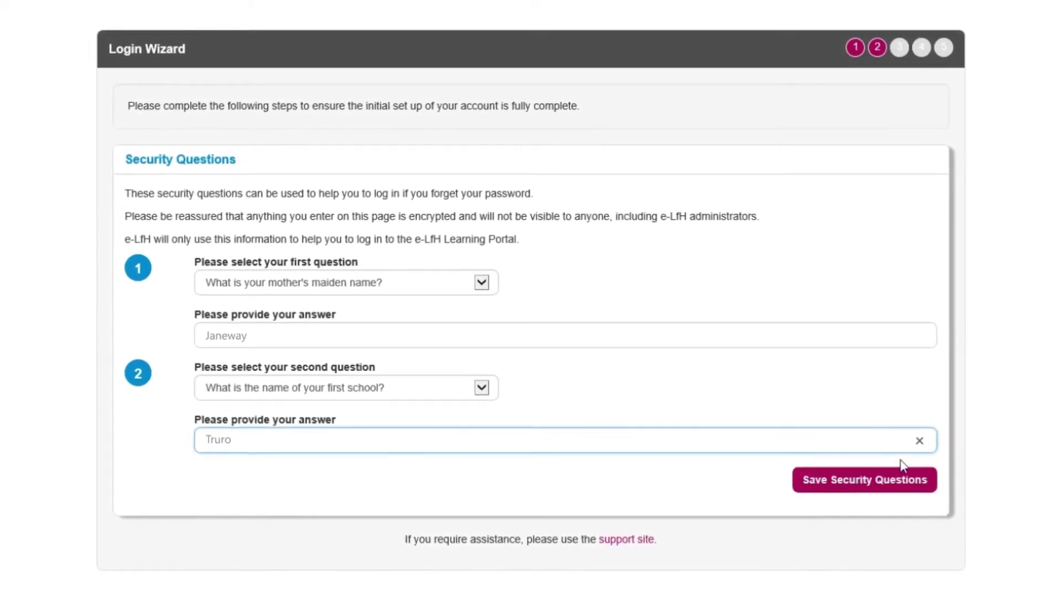
left_click(906, 480)
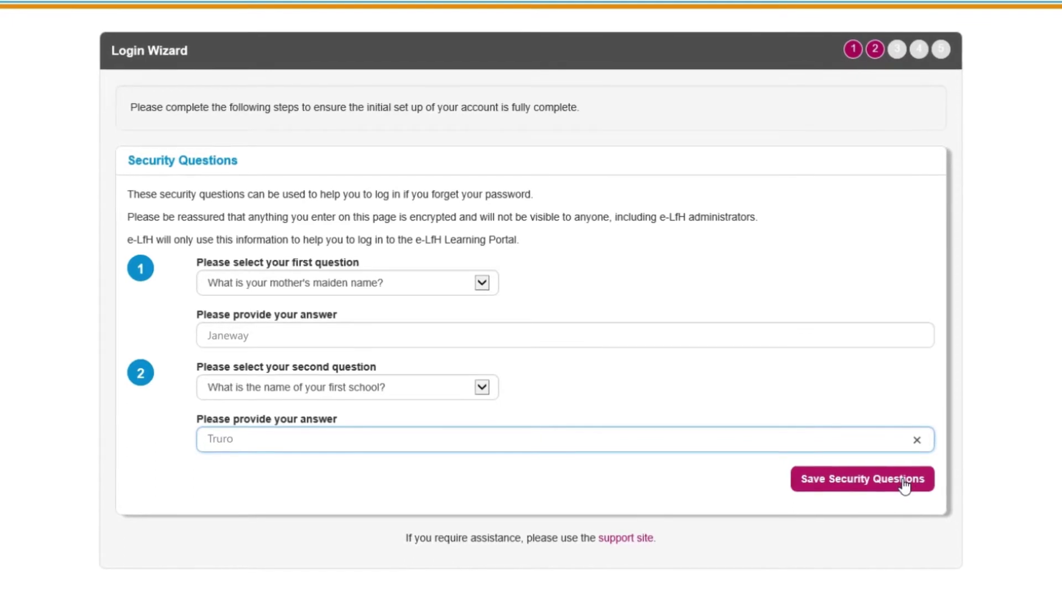
Save the security questions and confirm the existing personal details are correct.
left_click(905, 481)
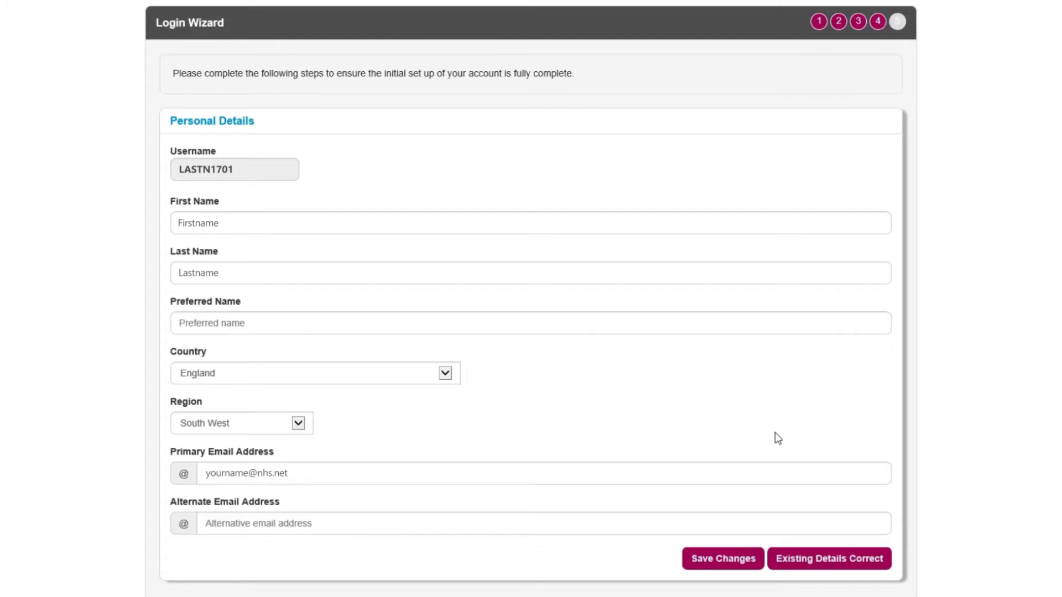
left_click(832, 565)
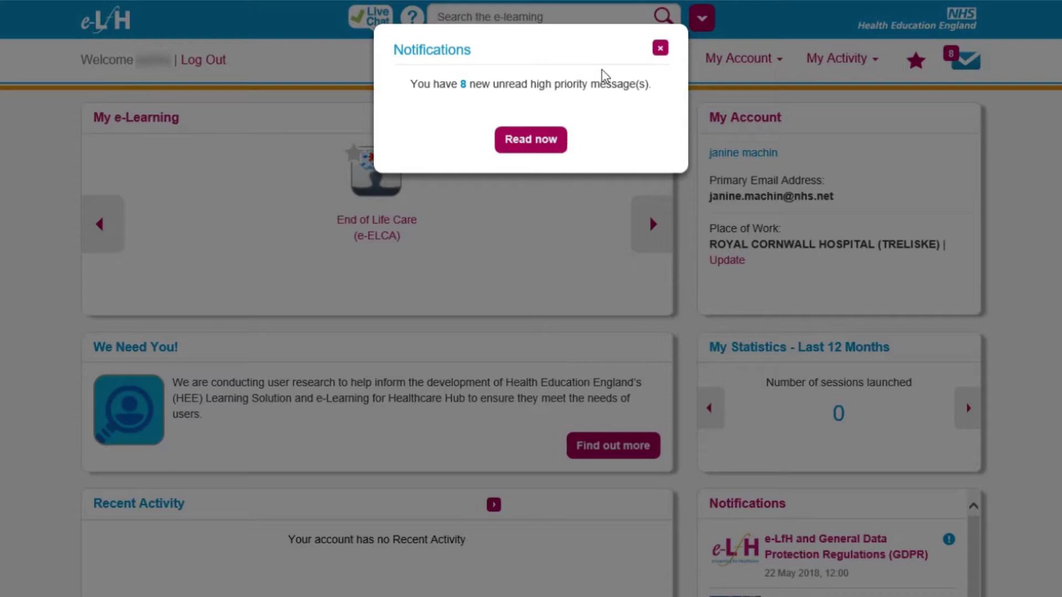
Dismiss the unread messages notice and open the e-ELCA Cornwall and Isles of Scilly learning path.
left_click(660, 48)
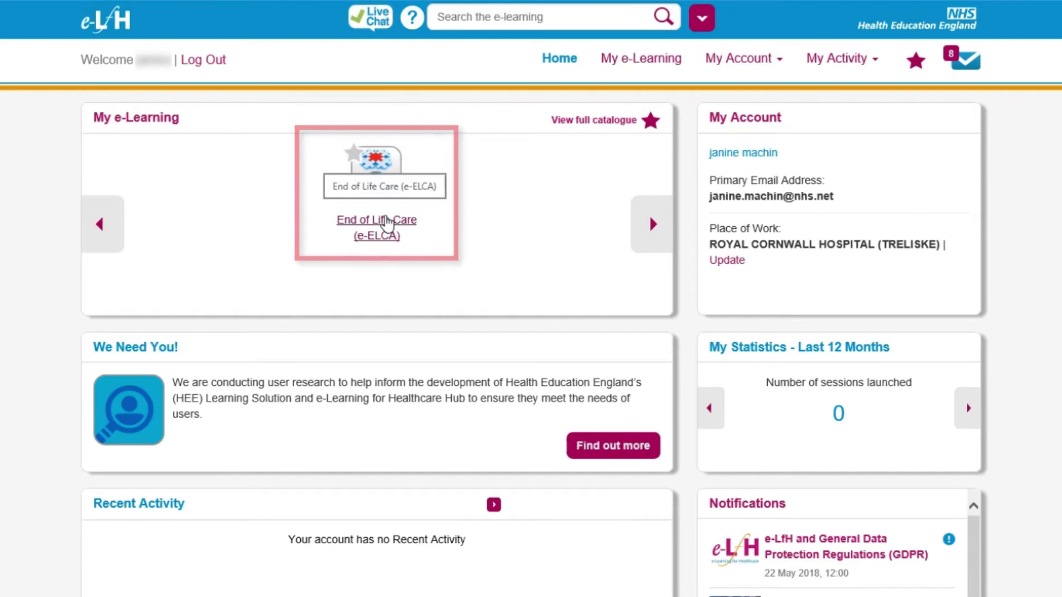
left_click(387, 224)
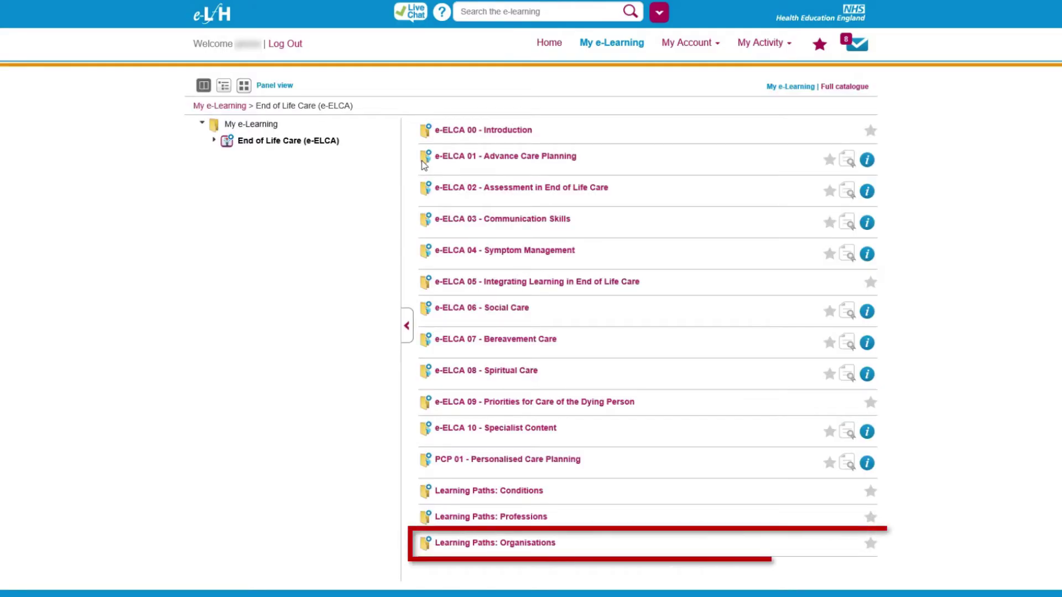
left_click(538, 546)
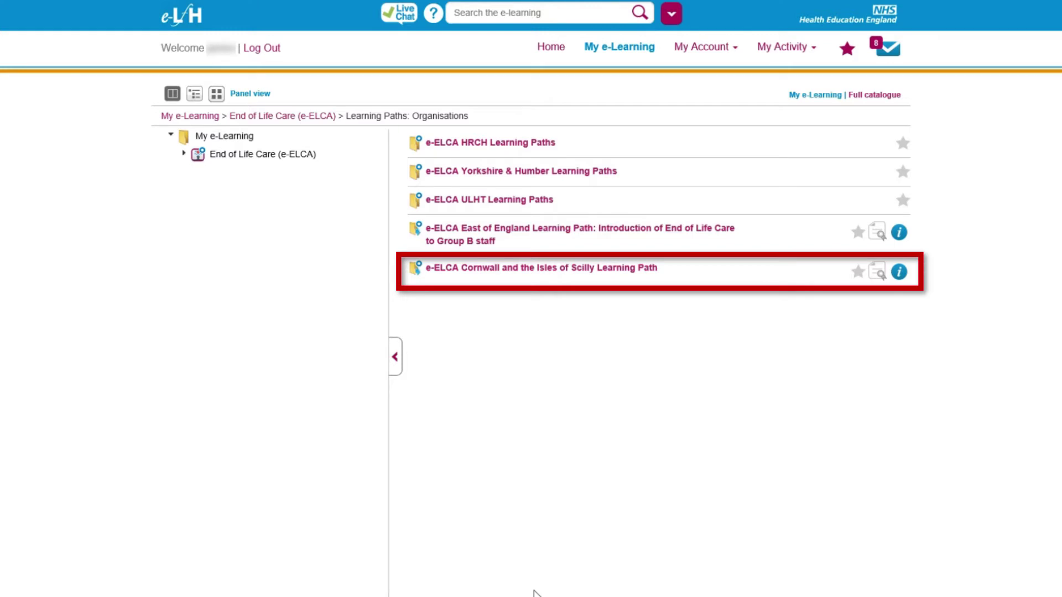
left_click(653, 271)
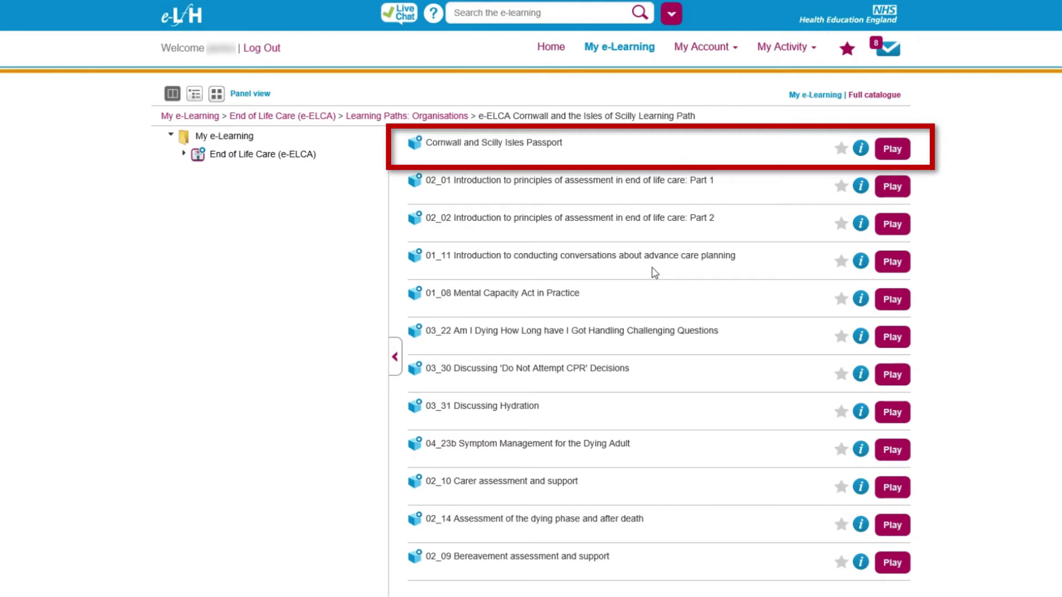
Open the Cornwall and Scilly Isles Passport PDF in Adobe Acrobat, scroll through it, and close it.
left_click(893, 149)
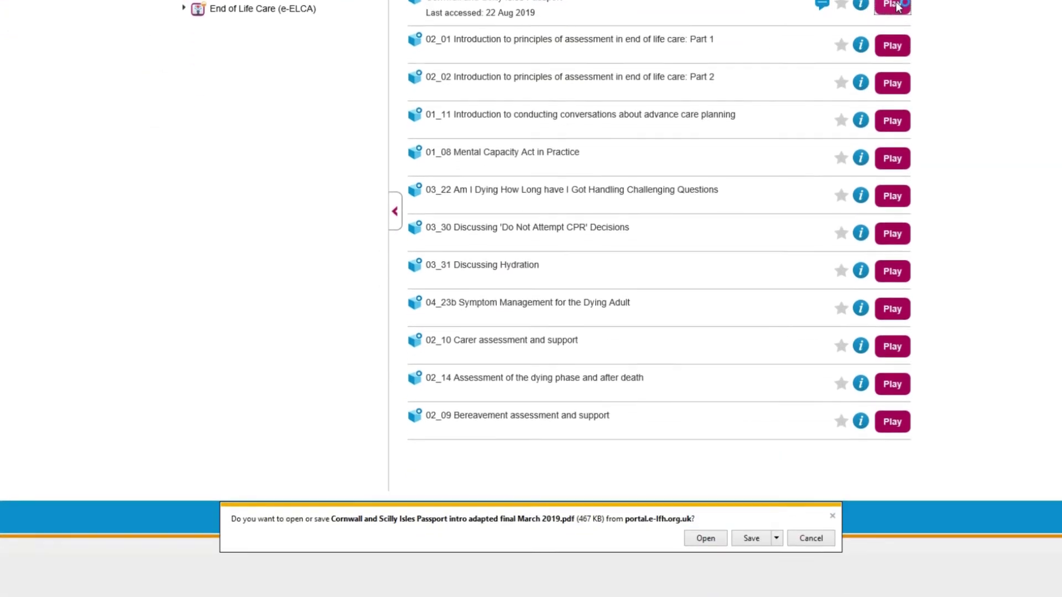
left_click(705, 539)
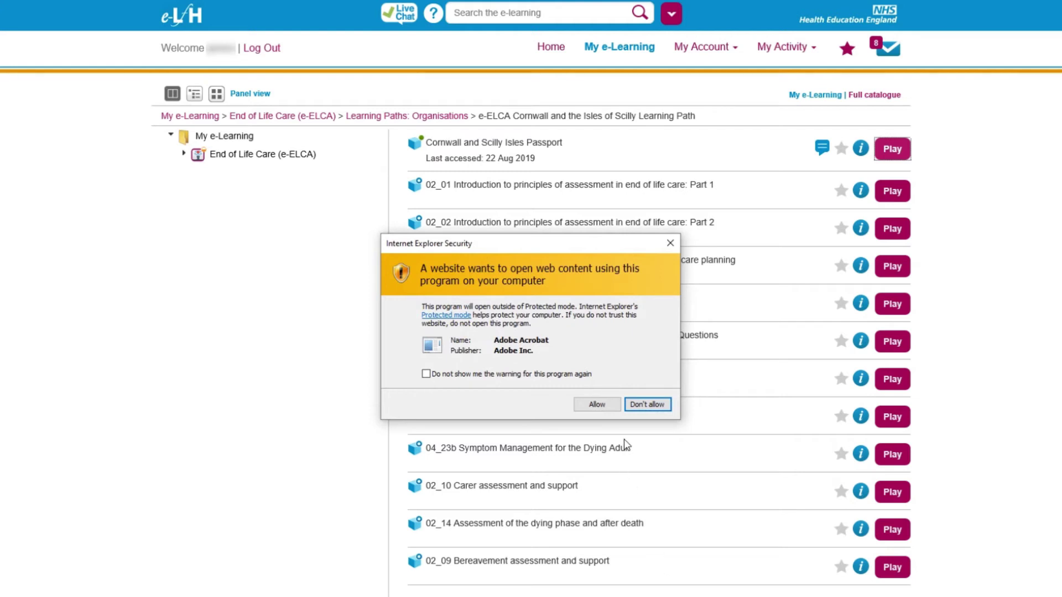
left_click(613, 405)
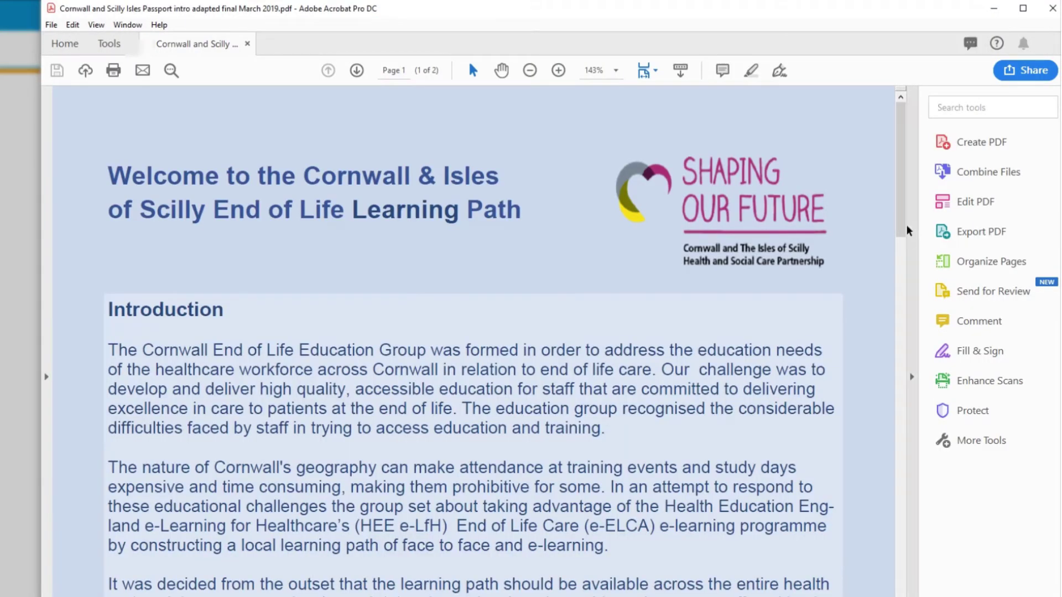
left_click_drag(905, 230, 930, 586)
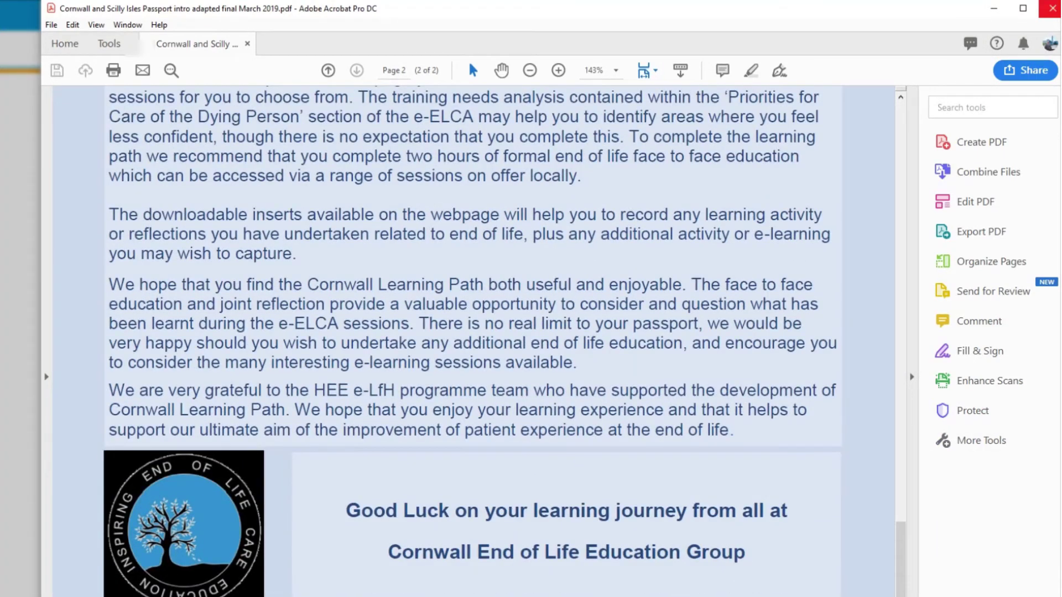
left_click(1052, 8)
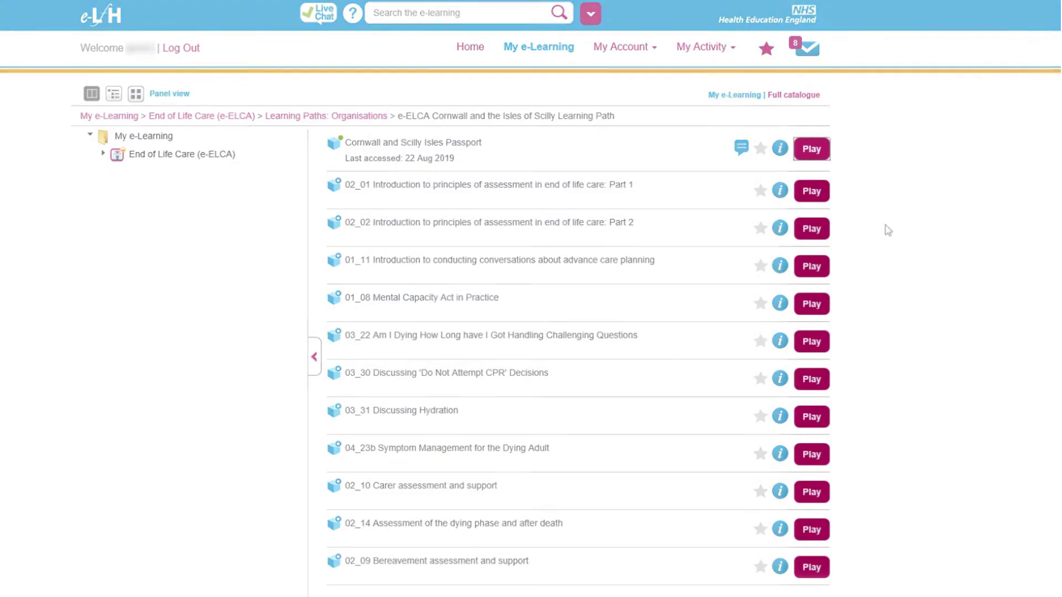
Launch 03_31 Discussing Hydration and jump via the section menu to its Session Summary page.
left_click(823, 419)
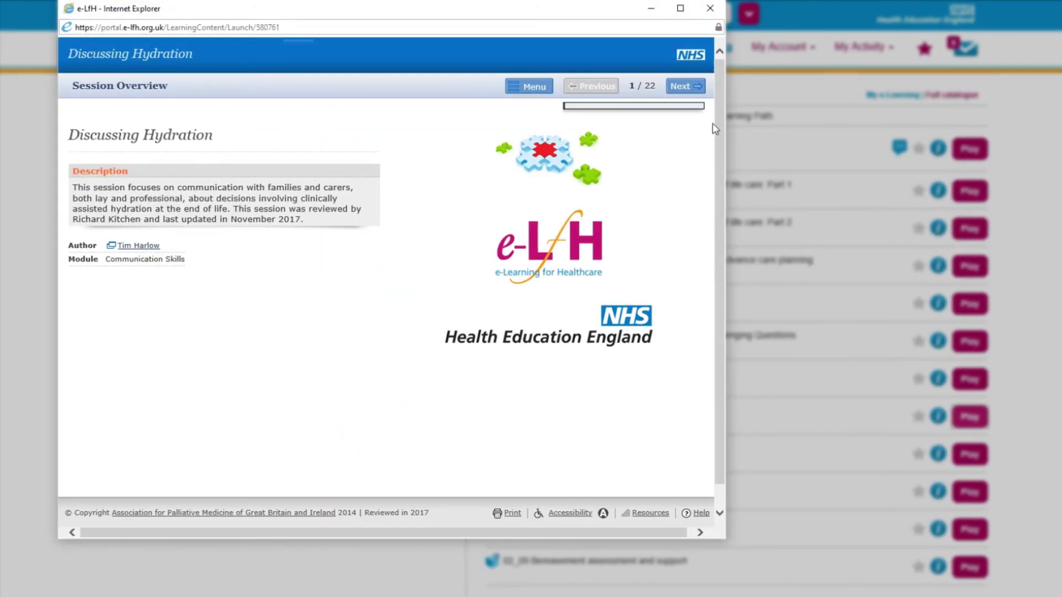
left_click(691, 90)
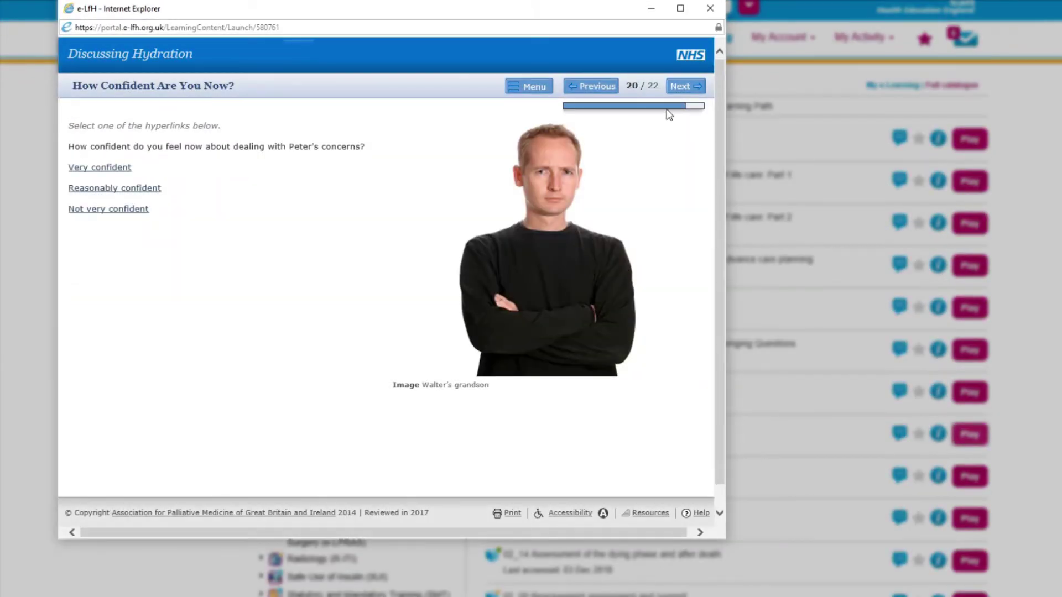
left_click(514, 95)
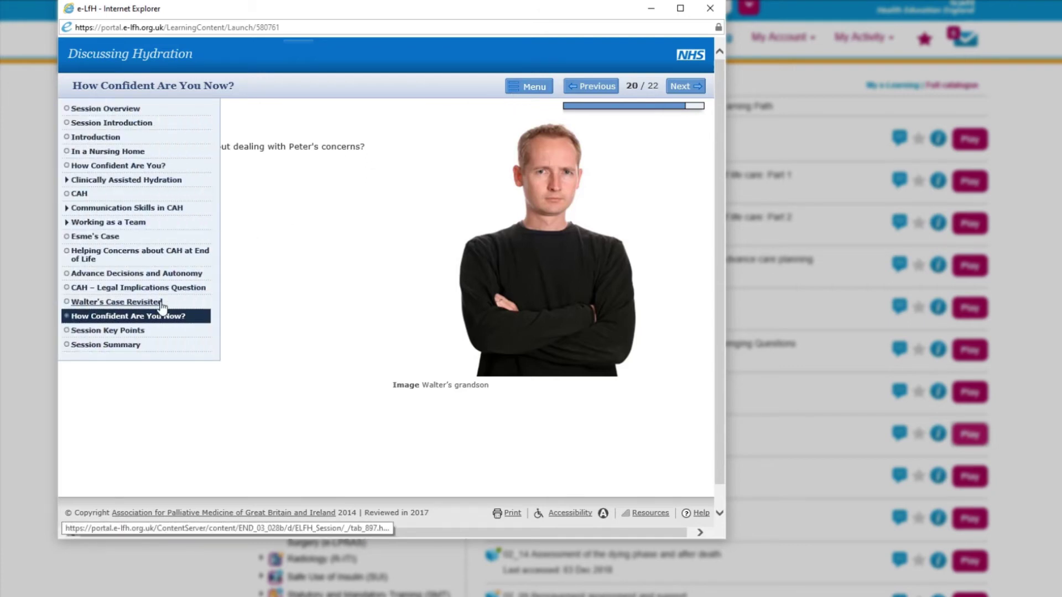
left_click(136, 345)
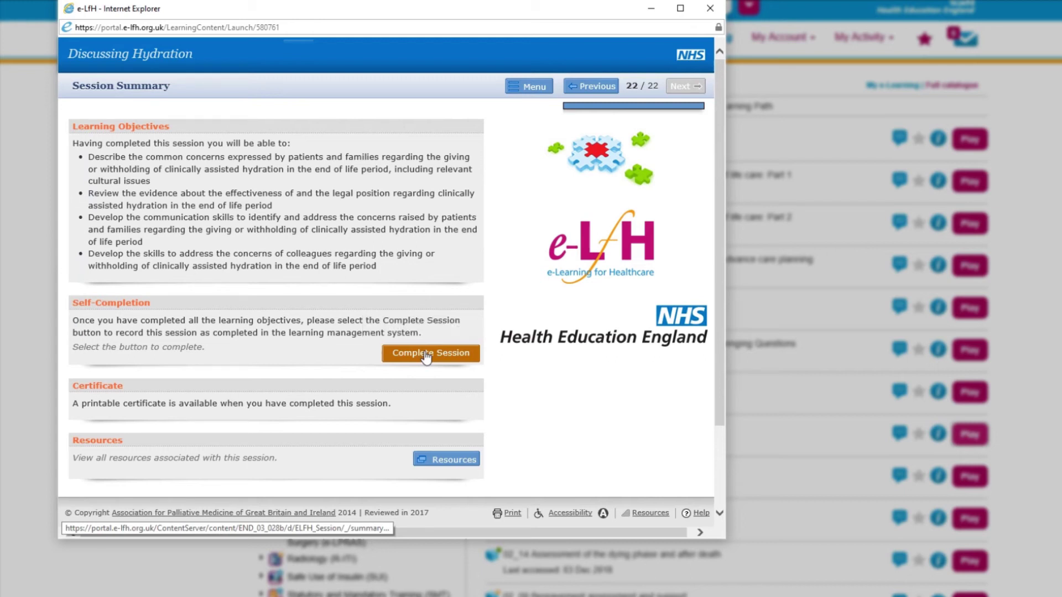
Mark Discussing Hydration as completed and close the Record of Learning Completion certificate.
left_click(426, 354)
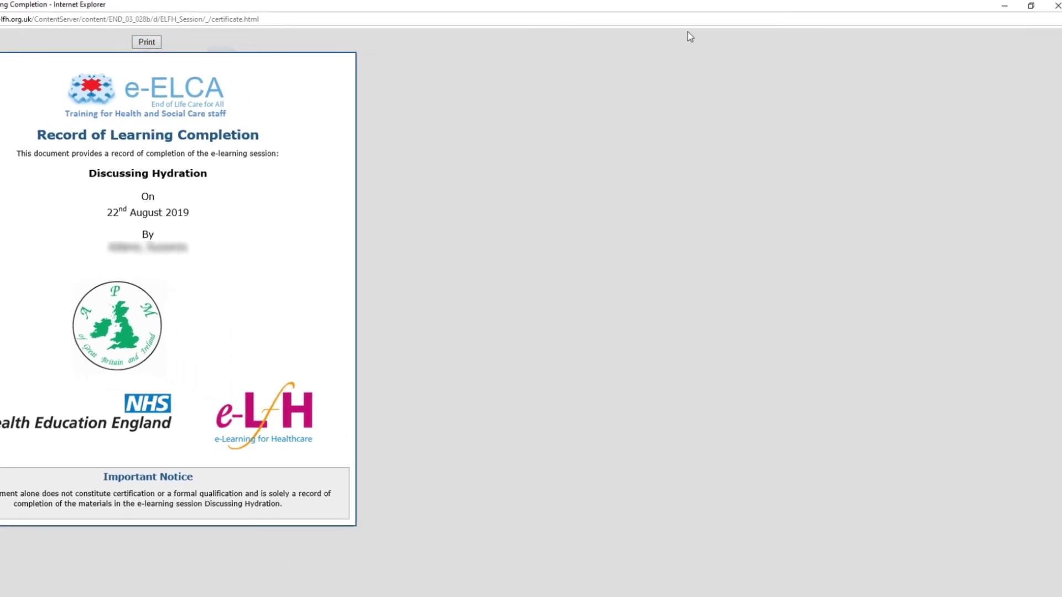
left_click(1055, 6)
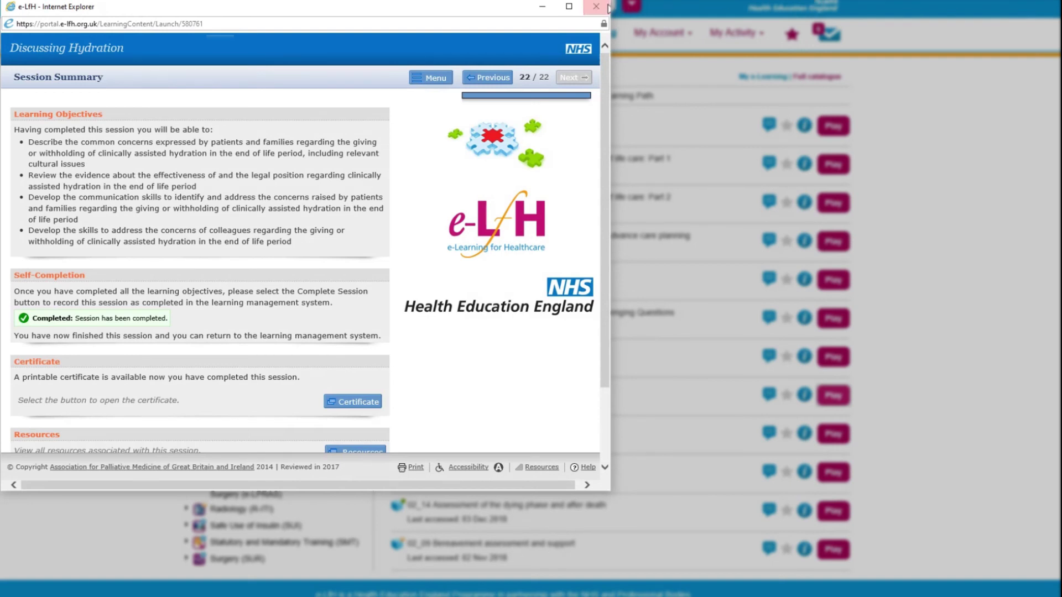
Close the Discussing Hydration window and scroll down the Full catalogue of programmes.
left_click(606, 6)
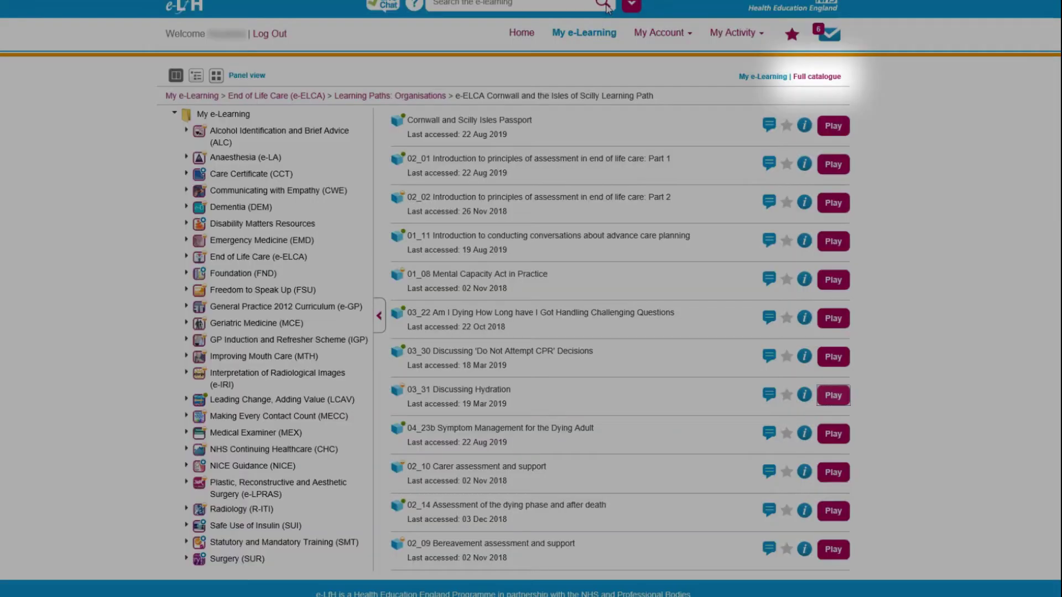
left_click(802, 81)
scroll(608, 299, "down", 4)
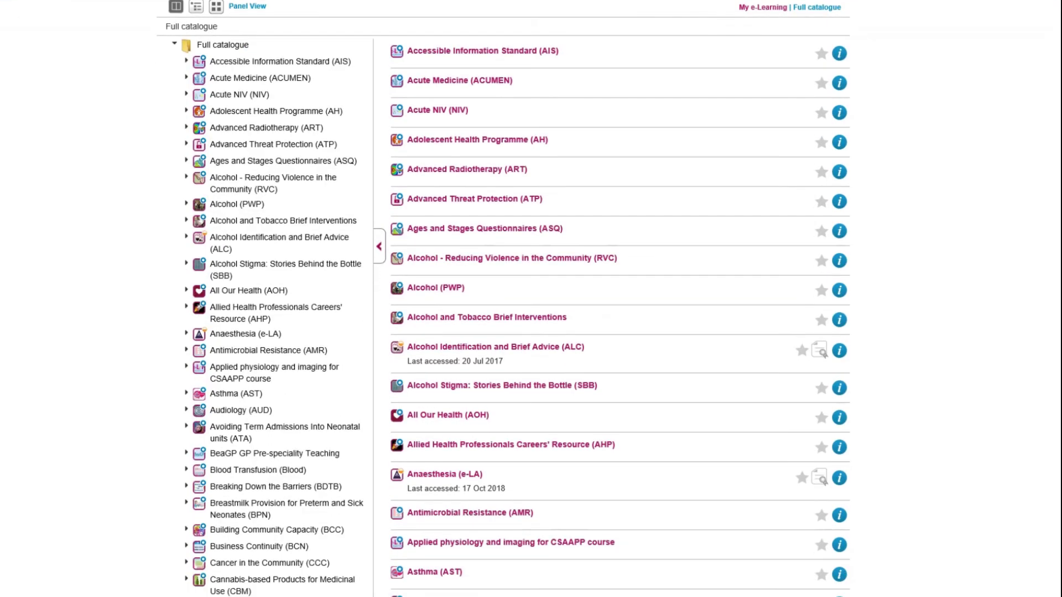
scroll(609, 299, "down", 9)
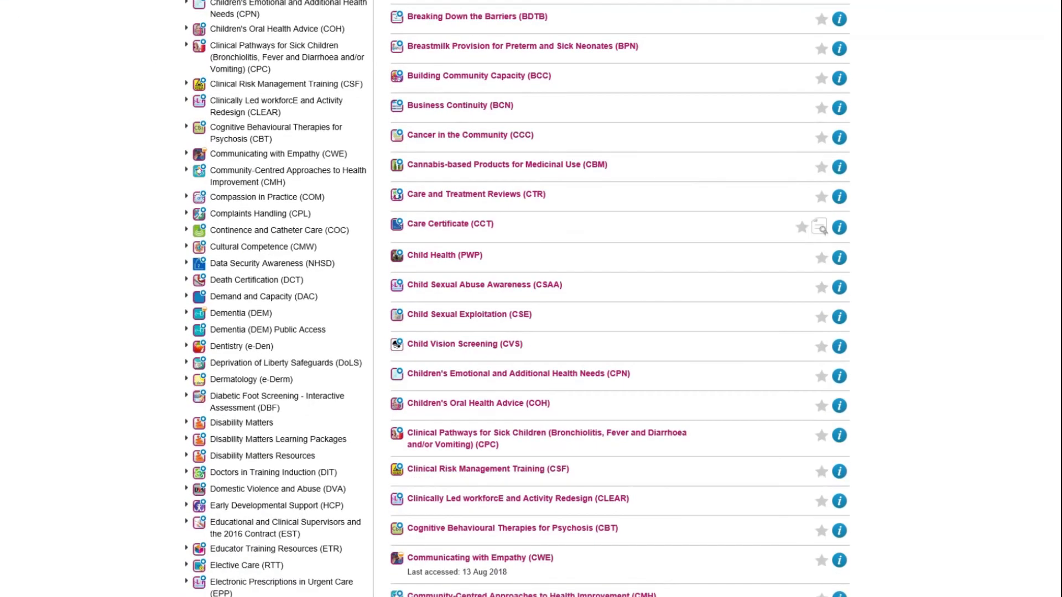